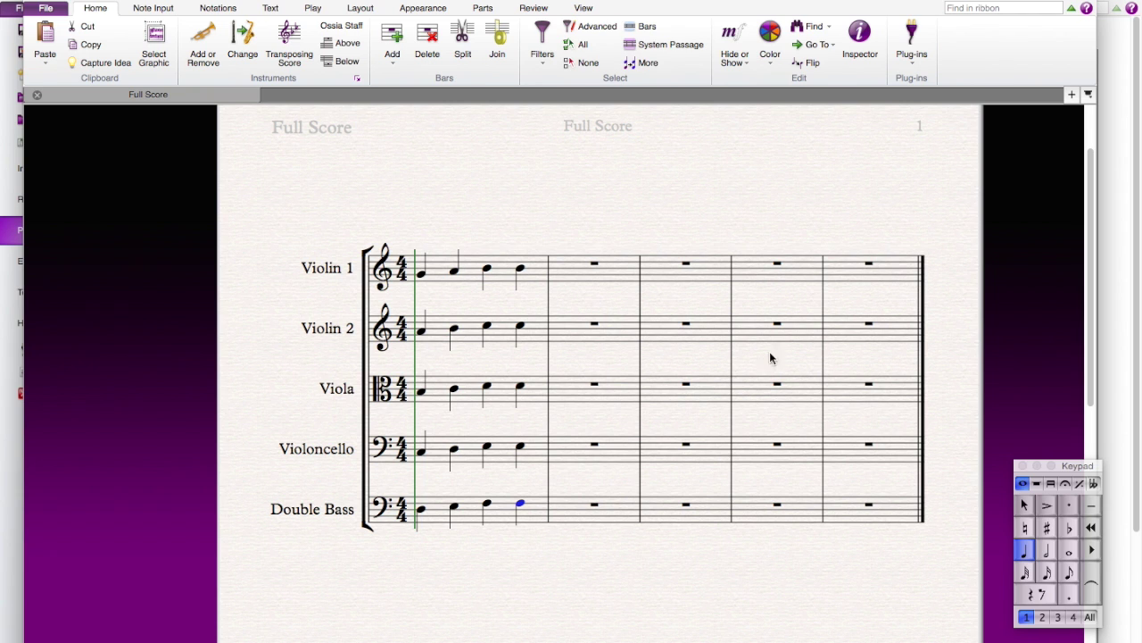
# Go to File > Print to see the print settings and the full-score preview.
pyautogui.click(45, 8)
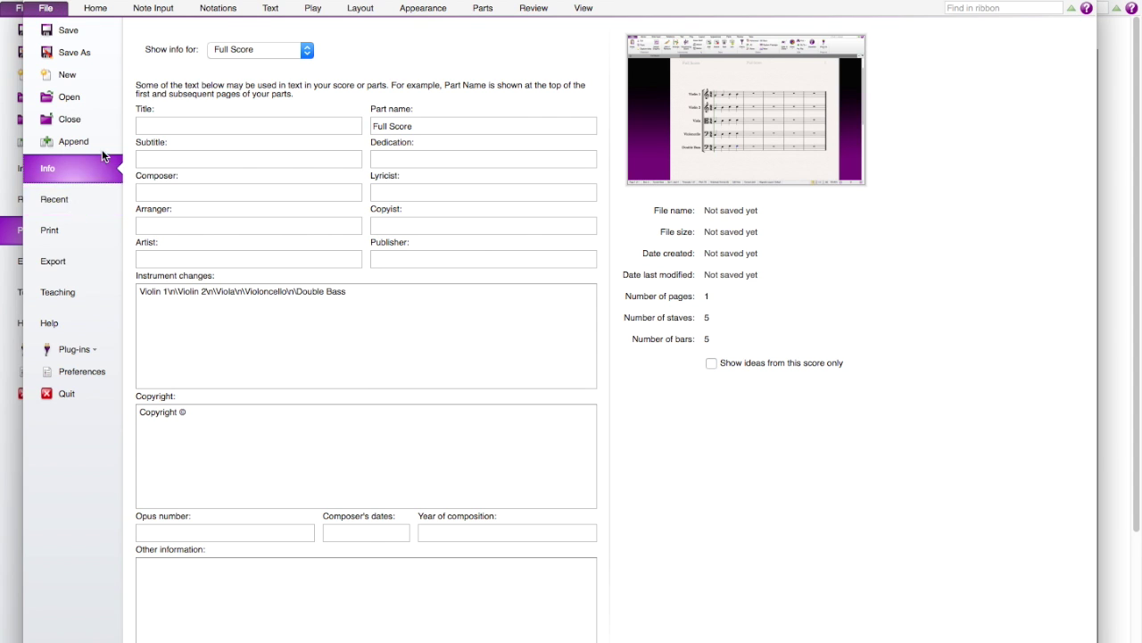
pyautogui.click(74, 237)
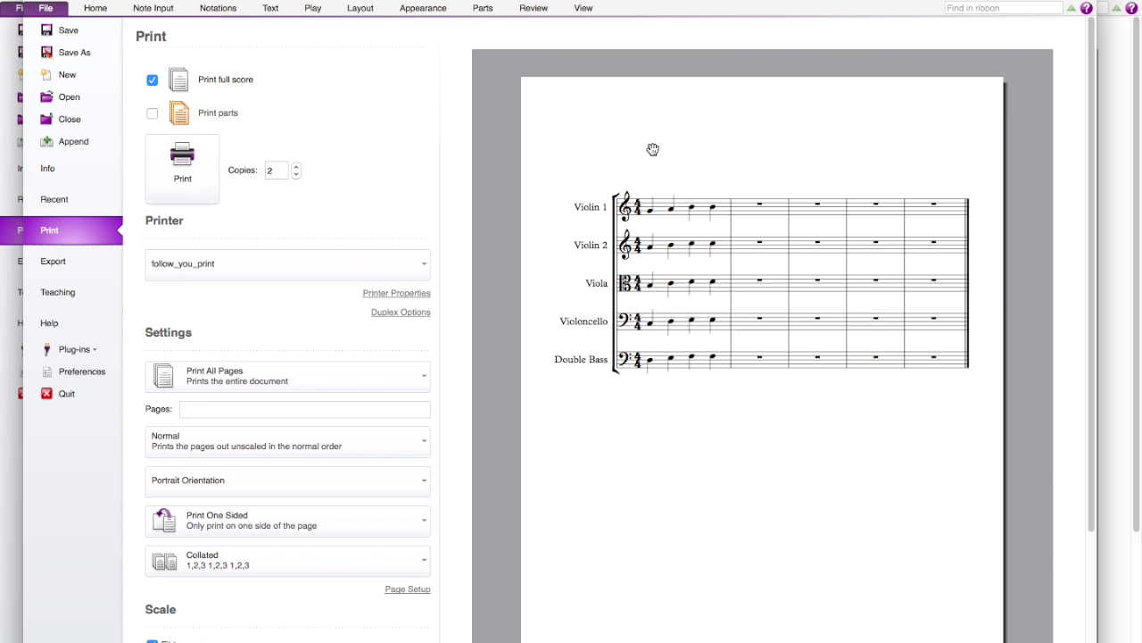
# Switch to printing parts instead of the full score, previewing the Violin 1, Violin 2 and Viola parts.
pyautogui.click(153, 113)
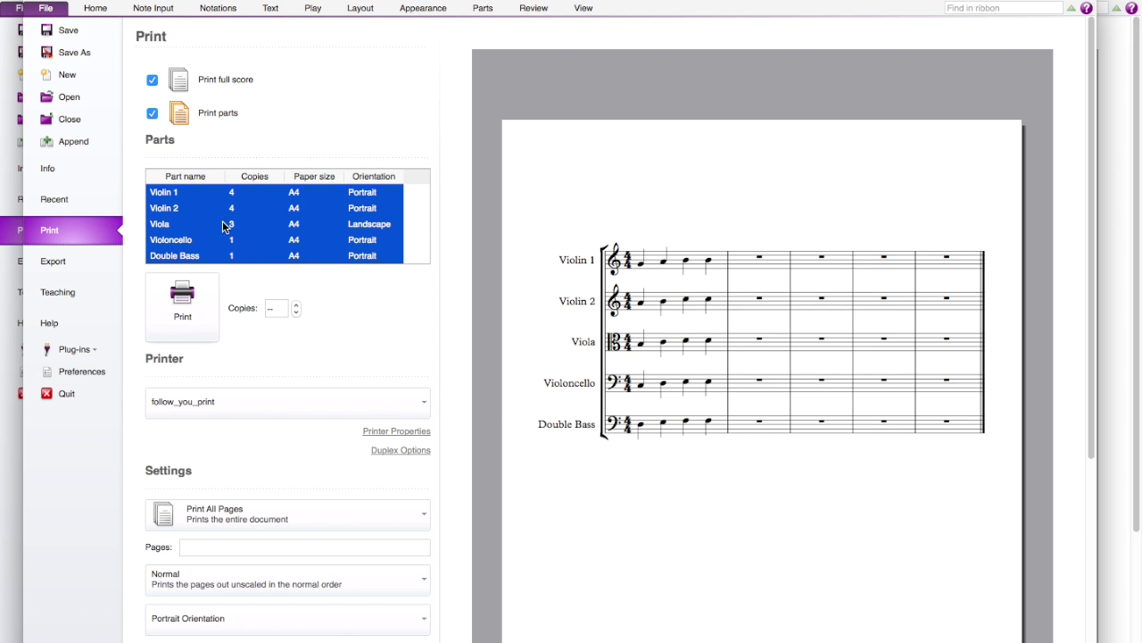
pyautogui.click(153, 81)
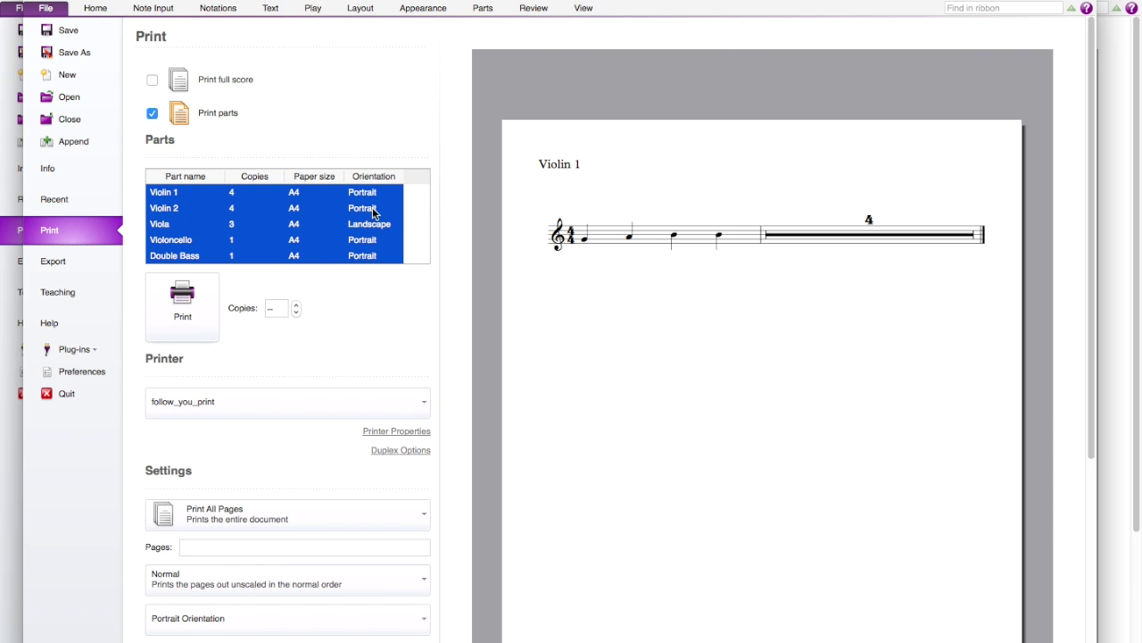
pyautogui.click(340, 202)
pyautogui.click(317, 210)
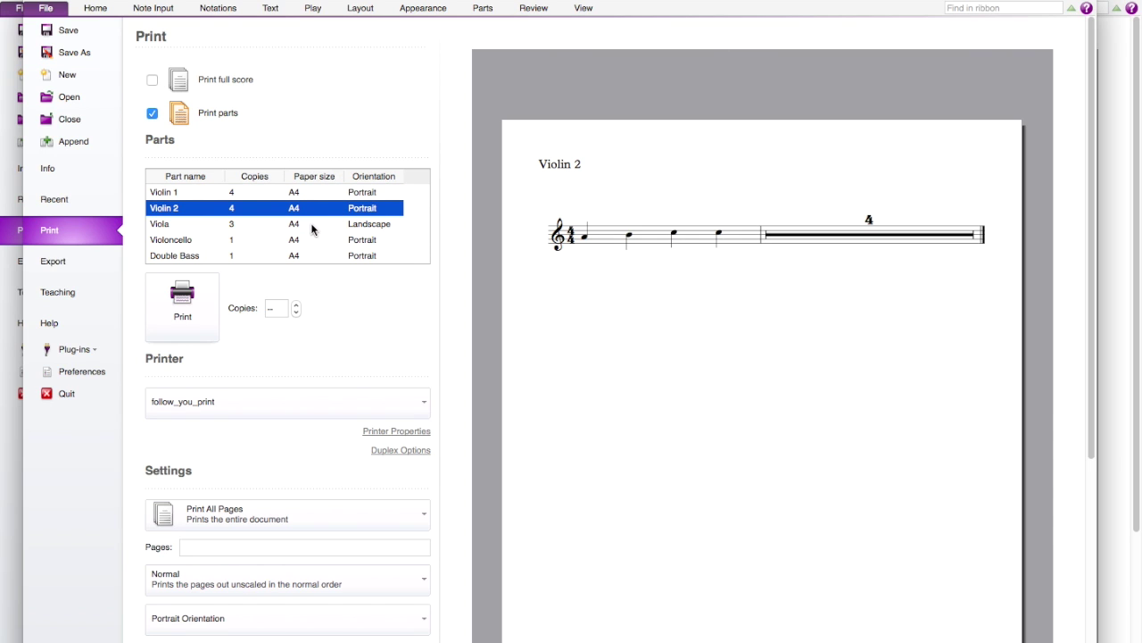
pyautogui.click(311, 226)
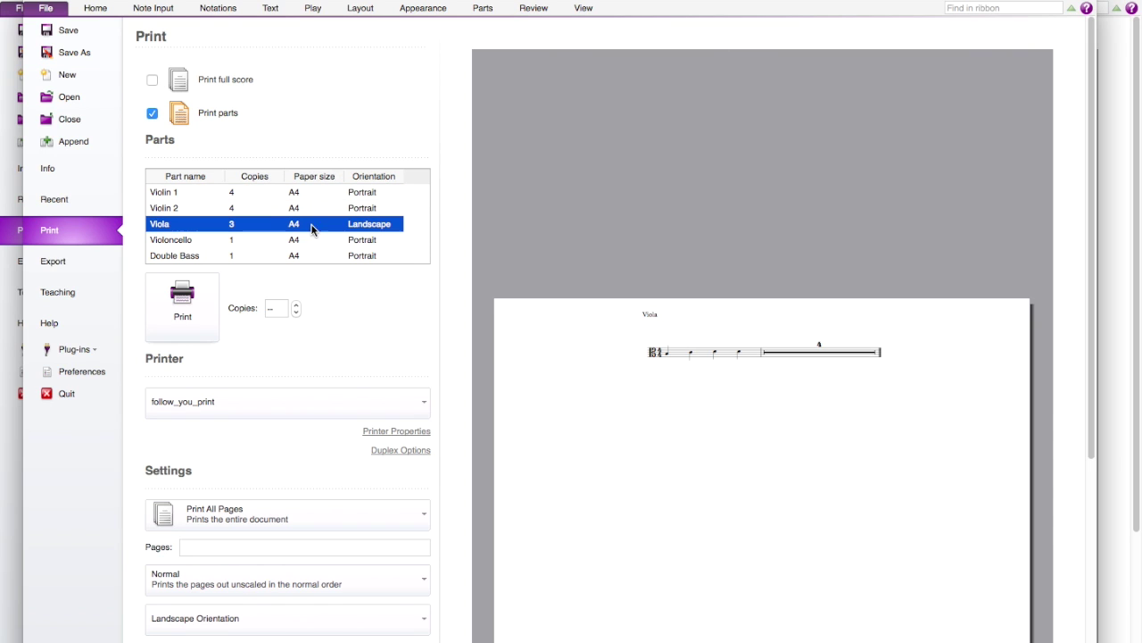
pyautogui.click(315, 194)
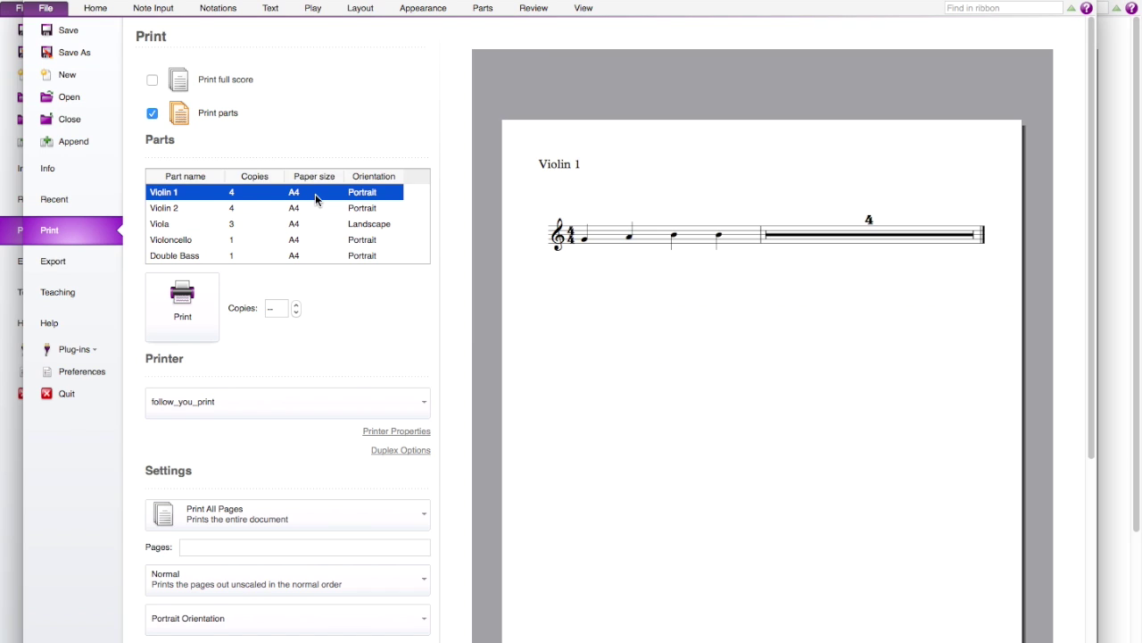
# Set 5 copies for Violin 1 and 6 copies for Violin 2 in the Parts table.
pyautogui.click(238, 202)
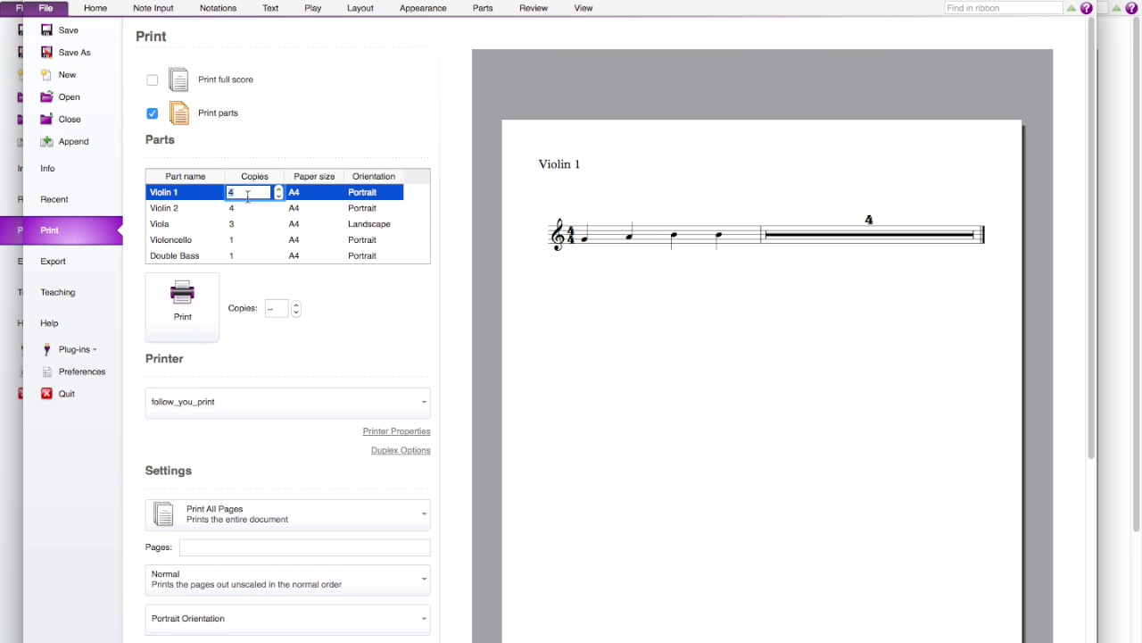
pyautogui.write('5')
pyautogui.click(241, 208)
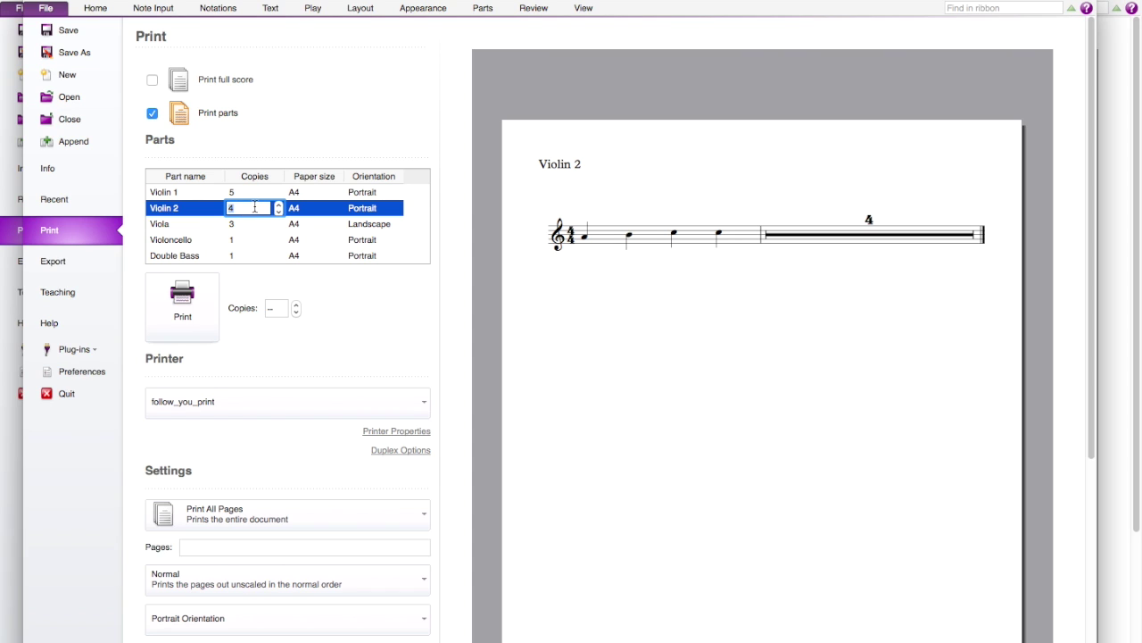
pyautogui.write('6')
pyautogui.click(240, 228)
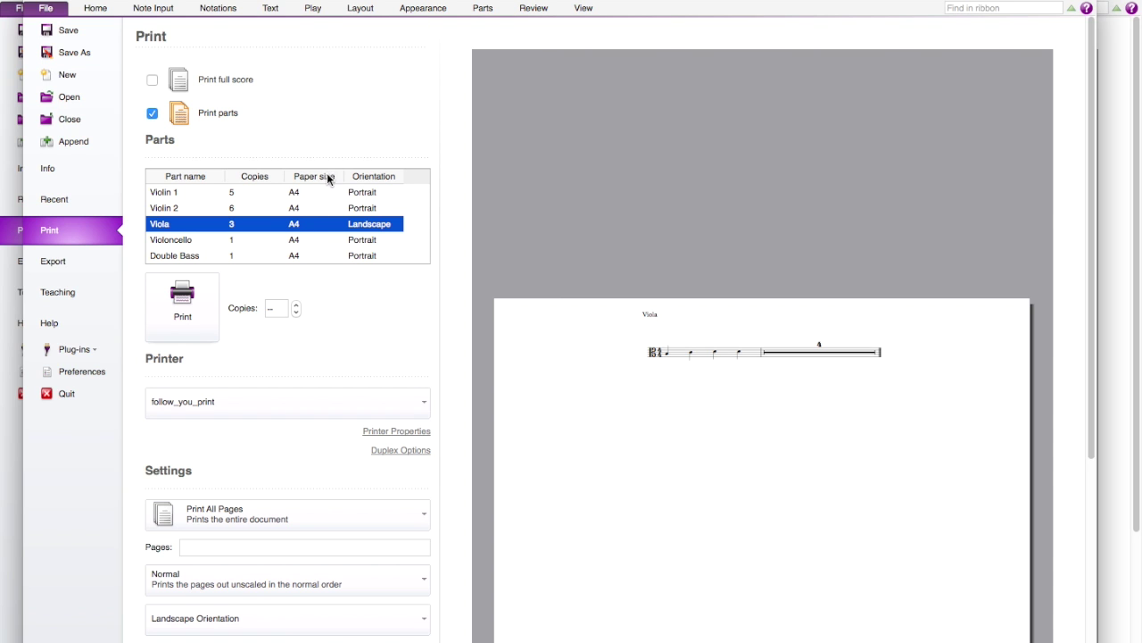
# Change the Viola part's page orientation from landscape to Portrait.
pyautogui.scroll(-3, 291, 363)
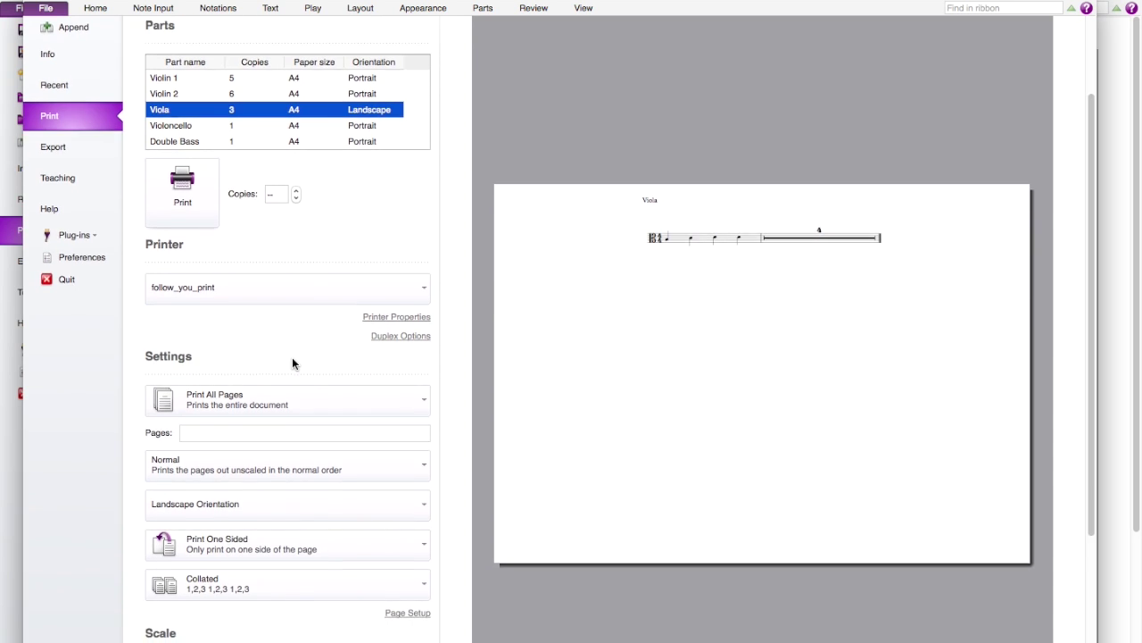
pyautogui.scroll(-1, 292, 361)
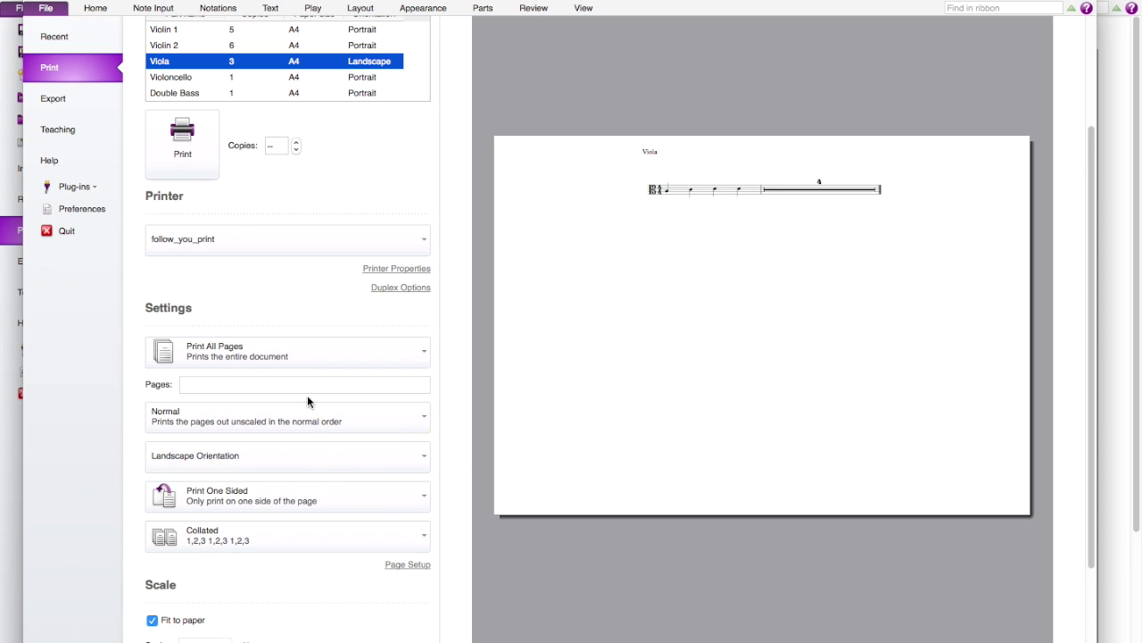
pyautogui.click(246, 460)
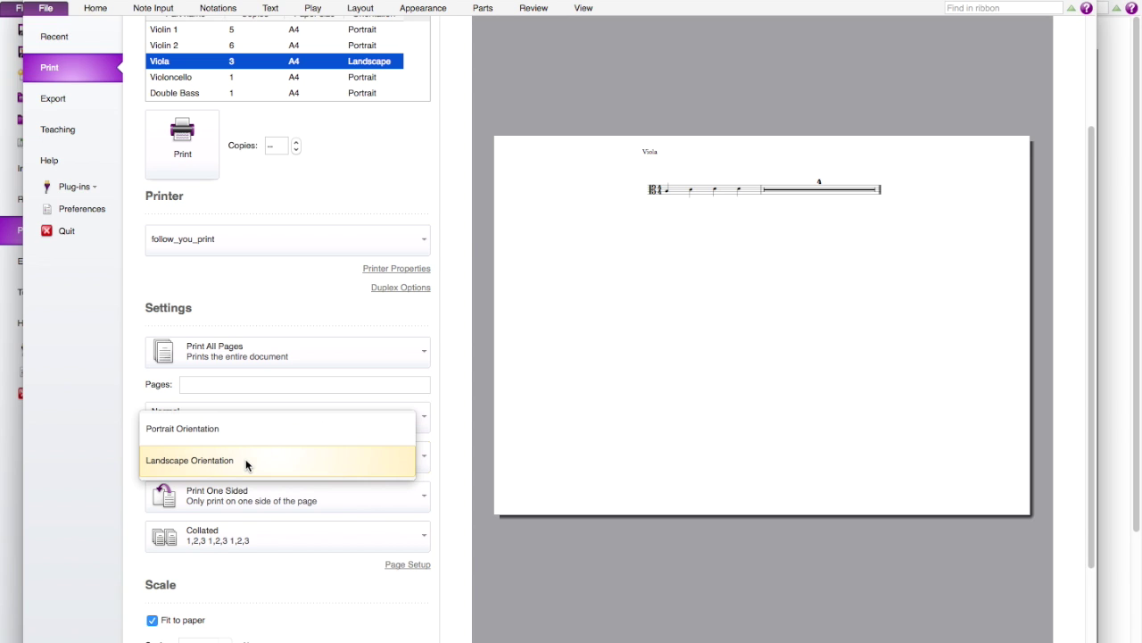
pyautogui.click(246, 429)
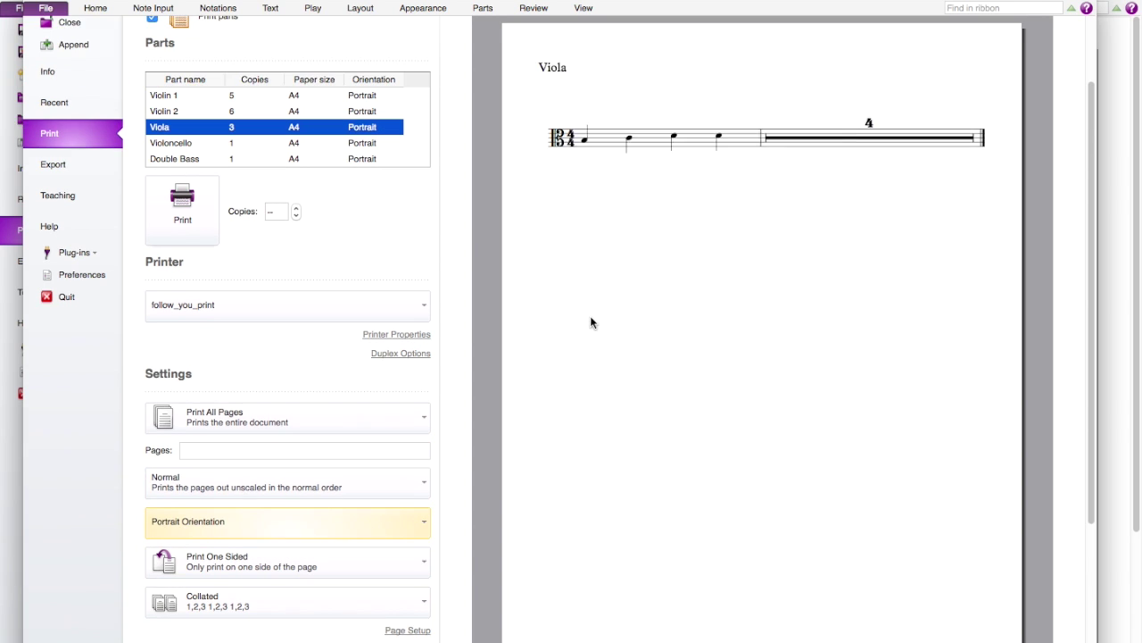
pyautogui.scroll(-1, 249, 456)
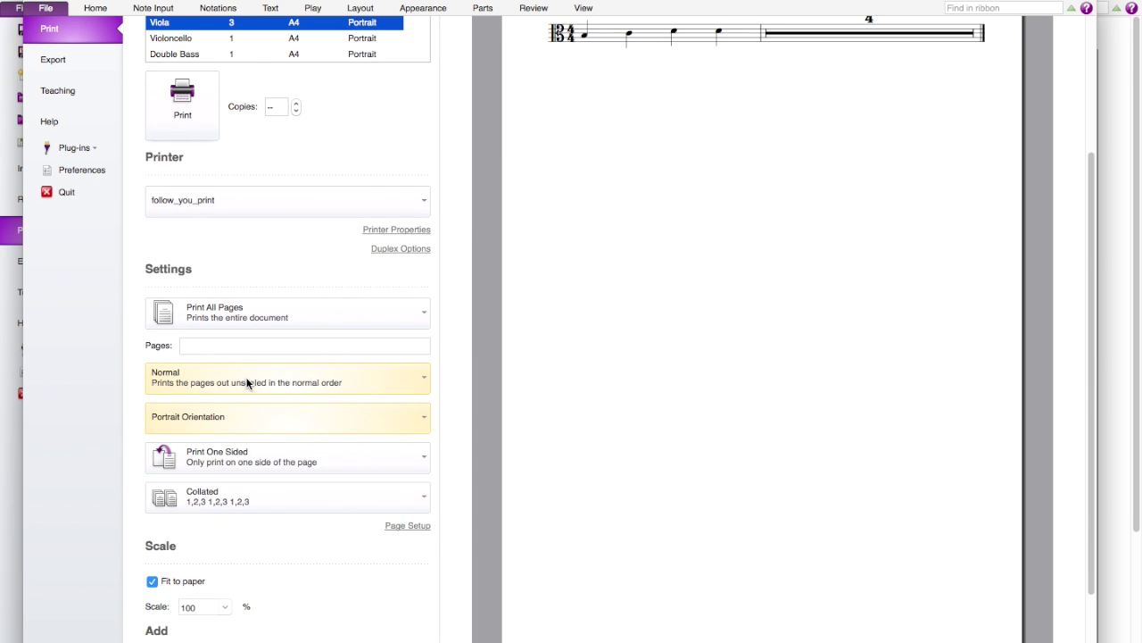
pyautogui.scroll(4, 247, 382)
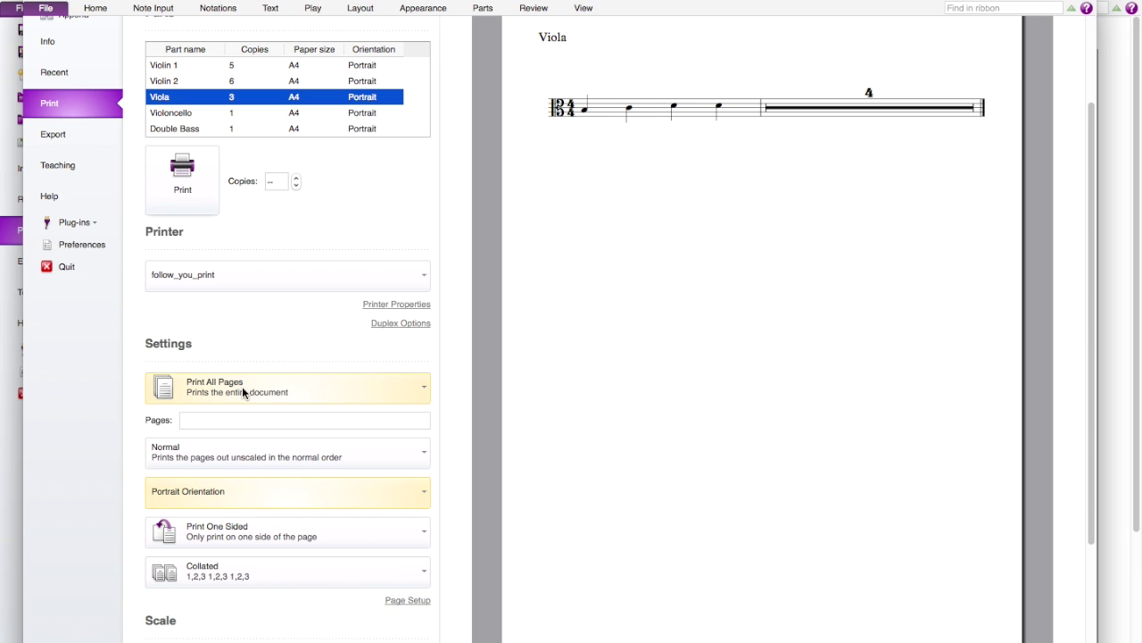
# Change Print All Pages to Print Range and put the cursor in the Pages field.
pyautogui.click(242, 387)
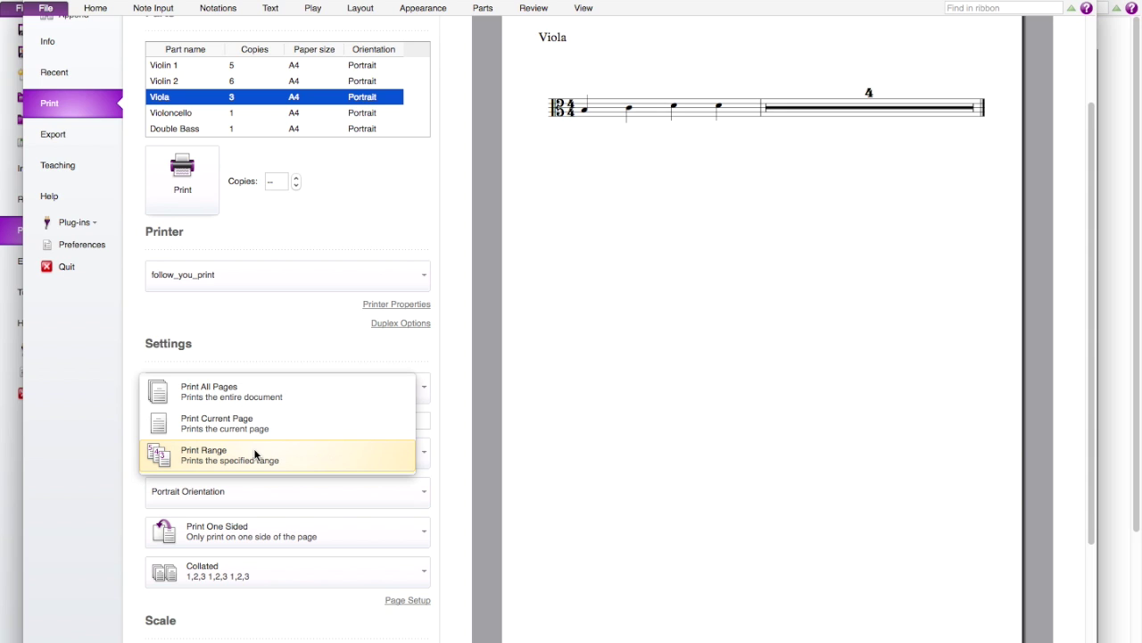
pyautogui.click(254, 455)
pyautogui.click(241, 419)
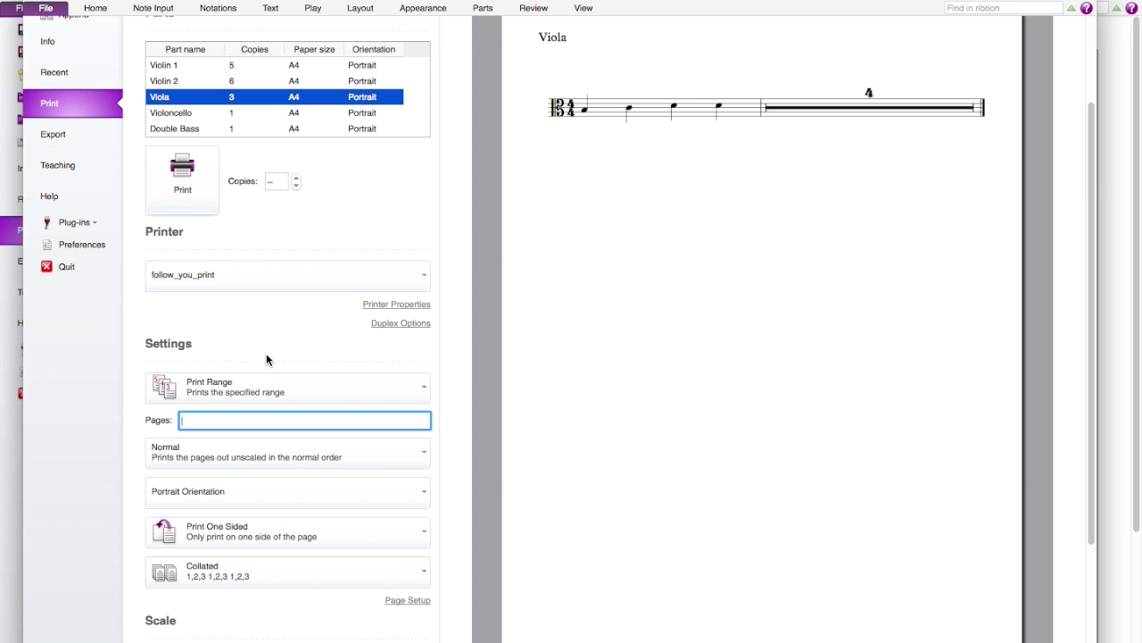
pyautogui.scroll(-1, 268, 380)
pyautogui.scroll(-4, 274, 381)
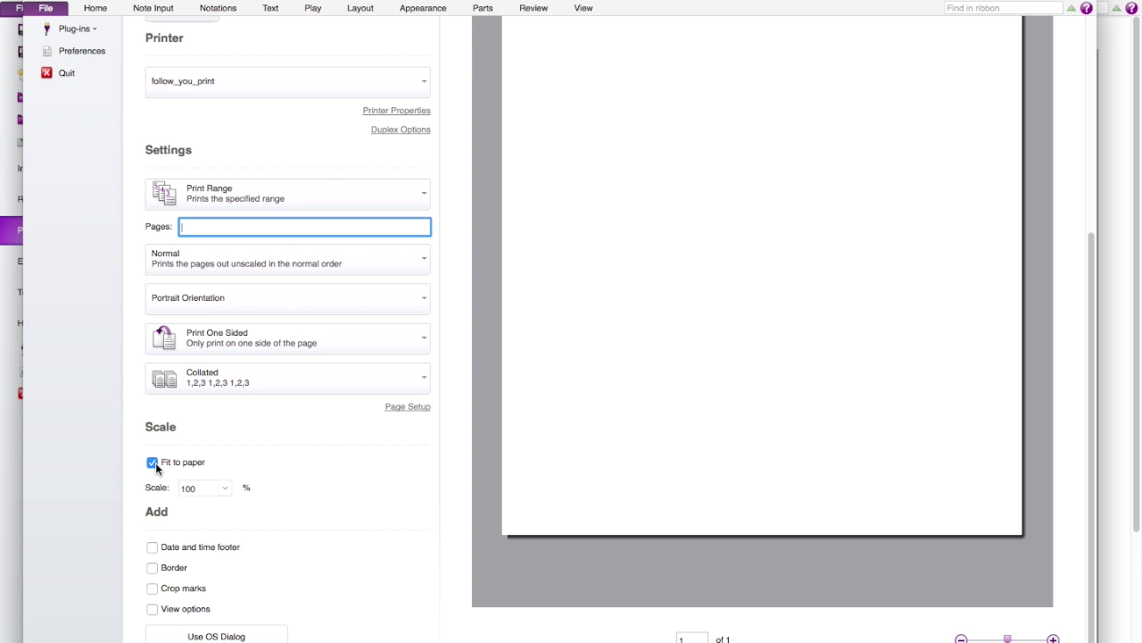
pyautogui.scroll(4, 469, 318)
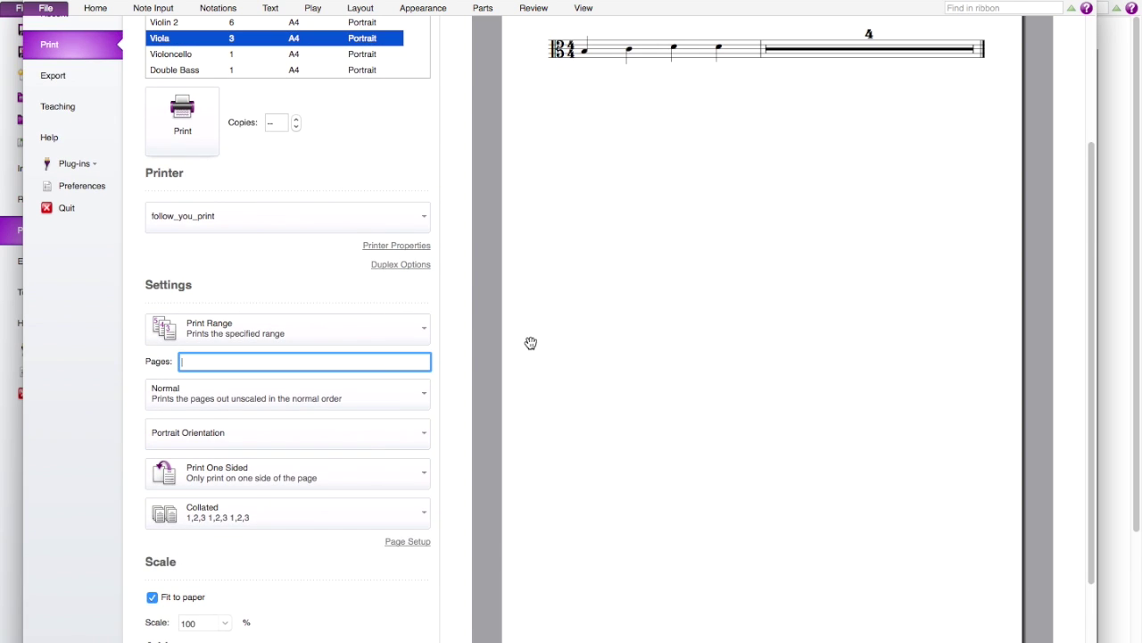
pyautogui.scroll(-4, 530, 342)
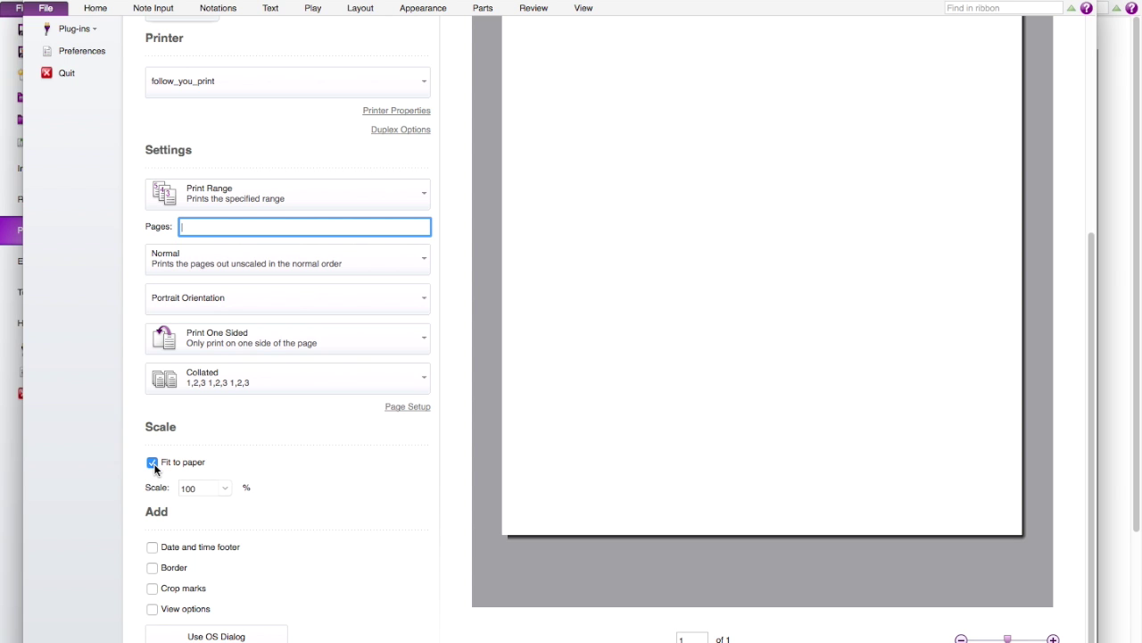
pyautogui.scroll(4, 275, 403)
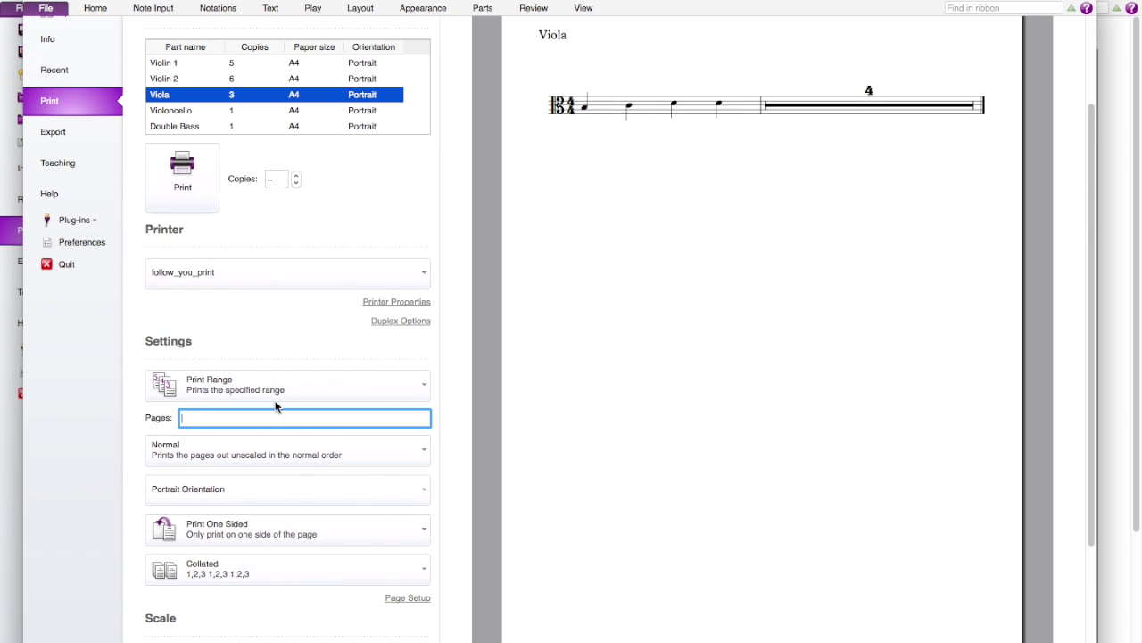
pyautogui.scroll(-4, 276, 405)
# Turn Fit to paper off, try a 200% print scale, then turn Fit to paper back on.
pyautogui.click(153, 462)
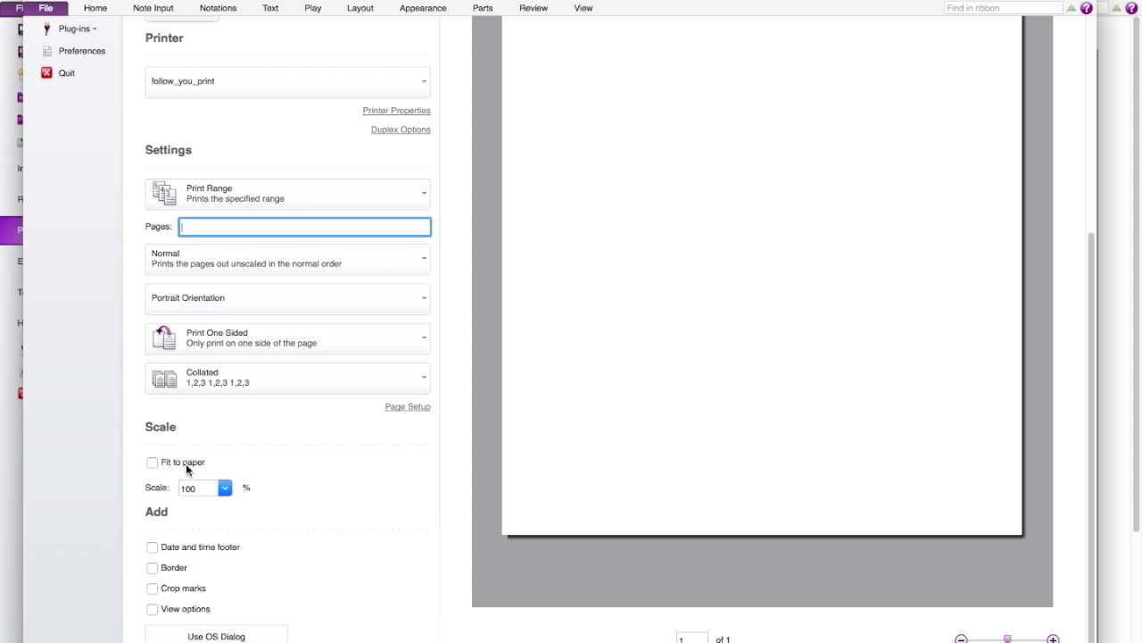
pyautogui.click(225, 488)
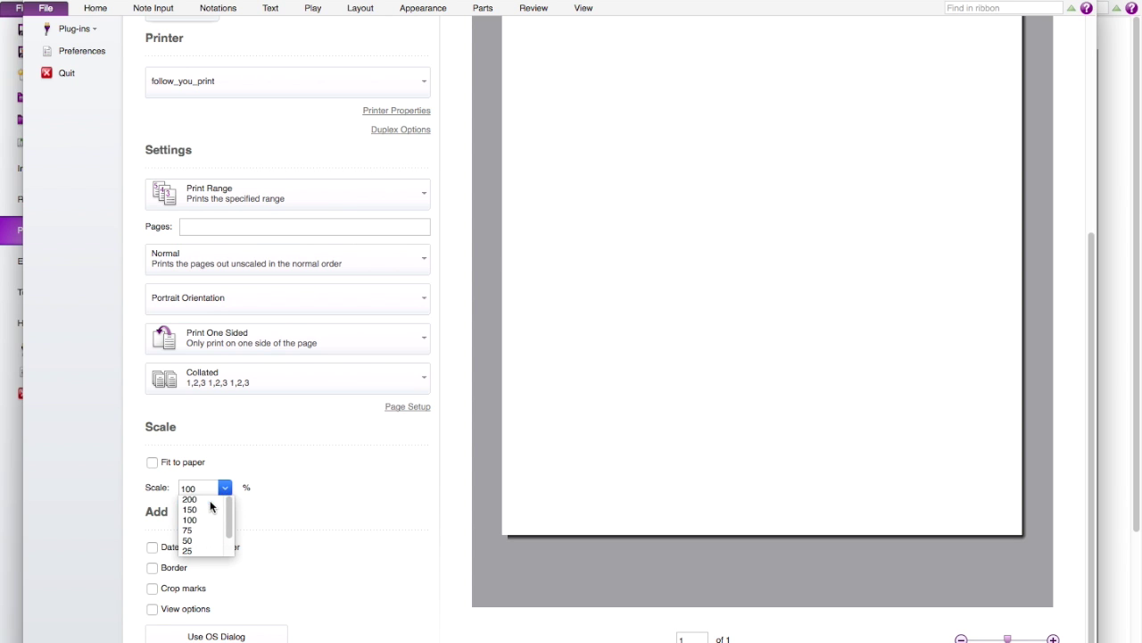
pyautogui.click(209, 499)
pyautogui.scroll(5, 364, 442)
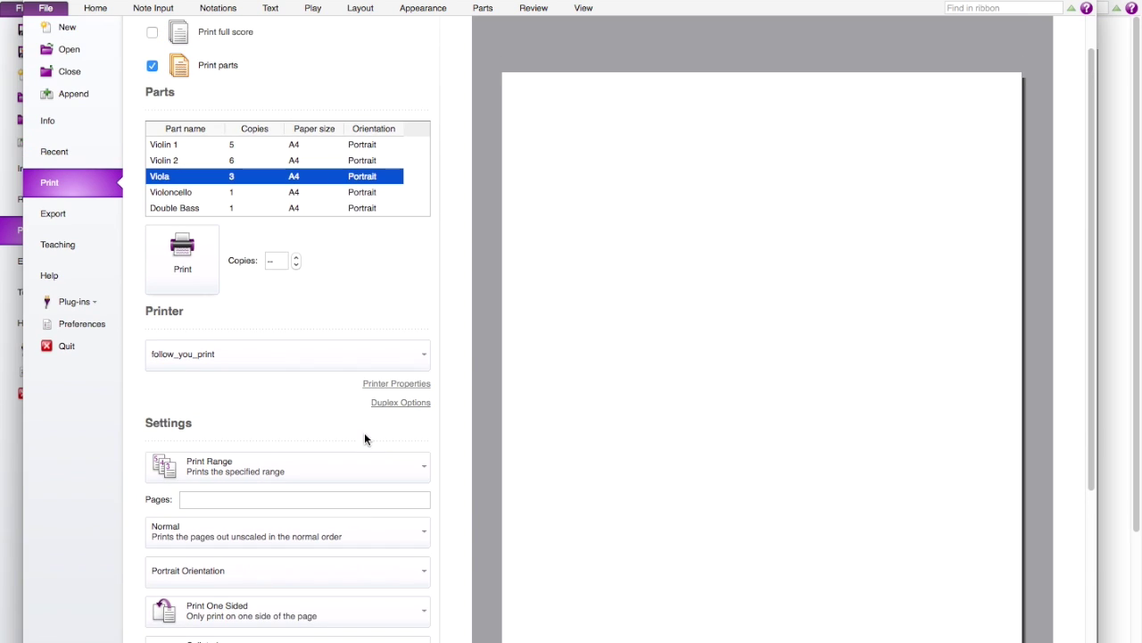
pyautogui.scroll(-5, 411, 383)
pyautogui.scroll(5, 342, 416)
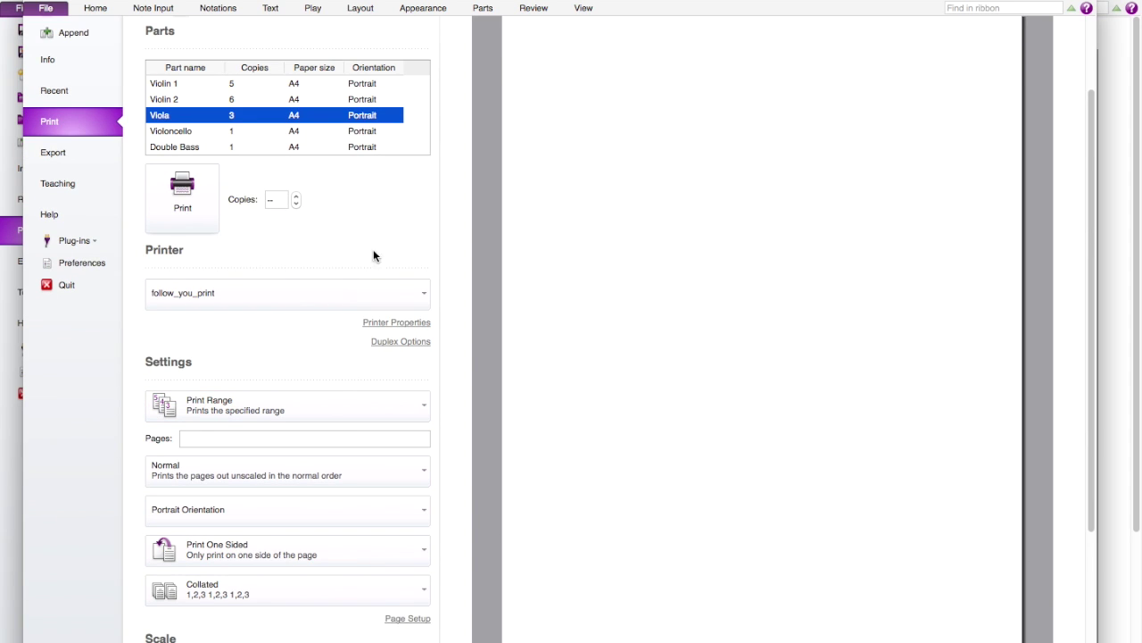
pyautogui.scroll(-5, 288, 347)
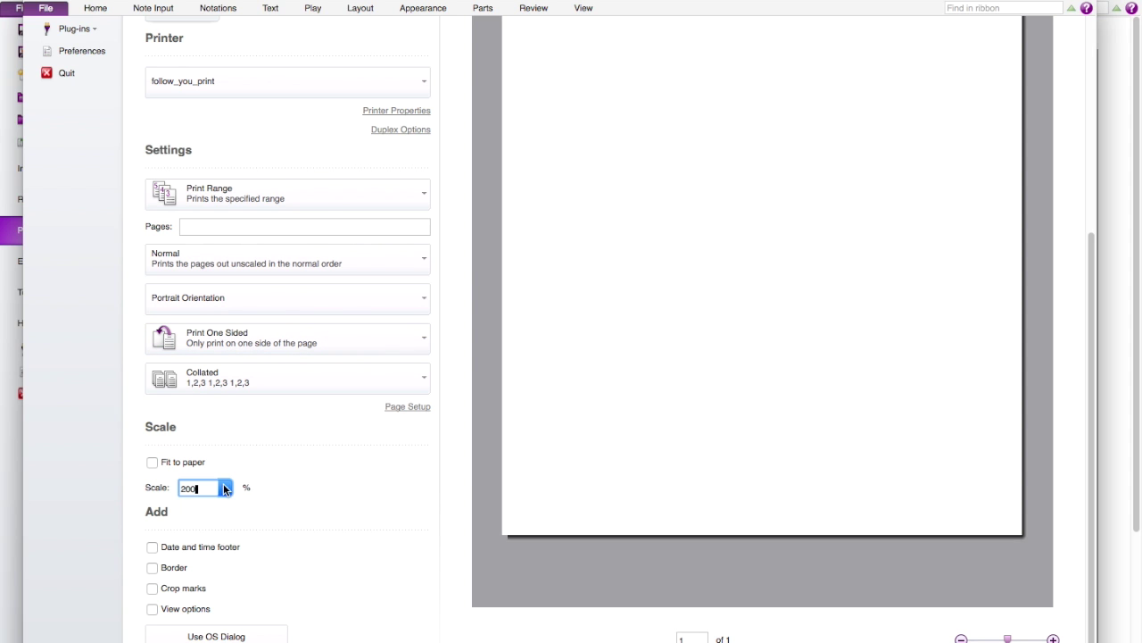
pyautogui.click(152, 462)
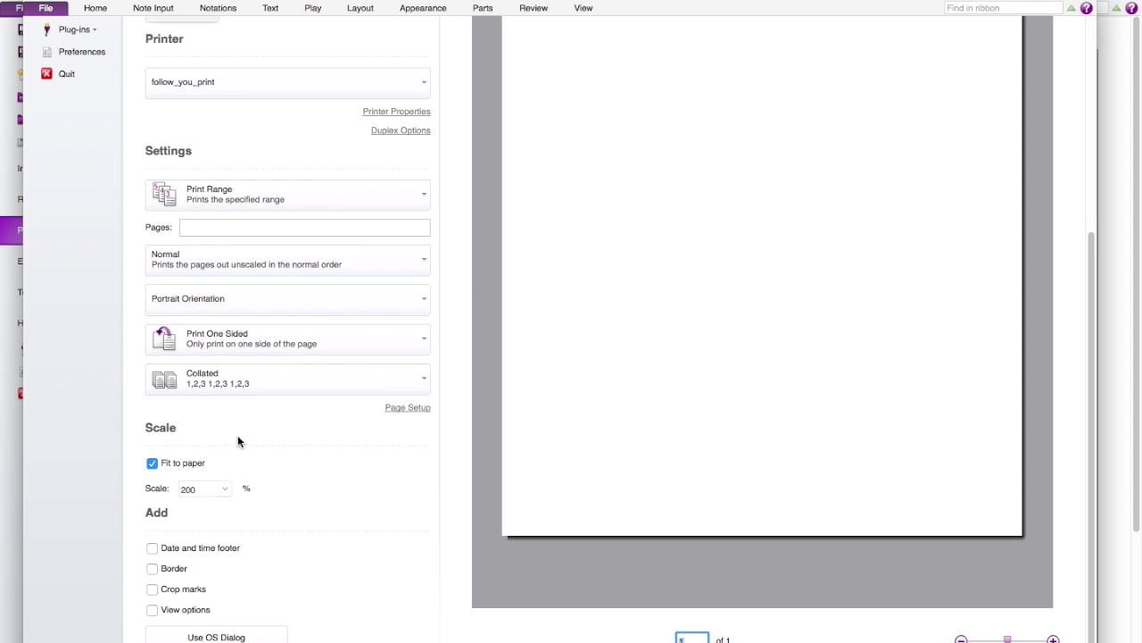
pyautogui.scroll(5, 238, 434)
pyautogui.scroll(-5, 432, 439)
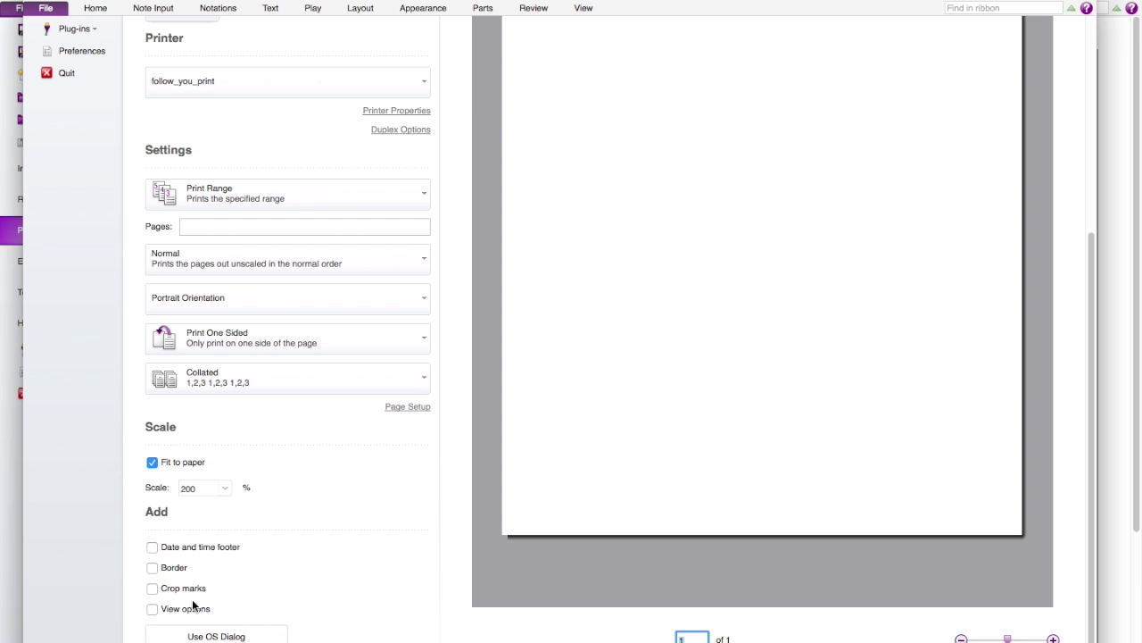
# Leave the Date and time footer unchecked and add a Border to printed pages.
pyautogui.click(176, 551)
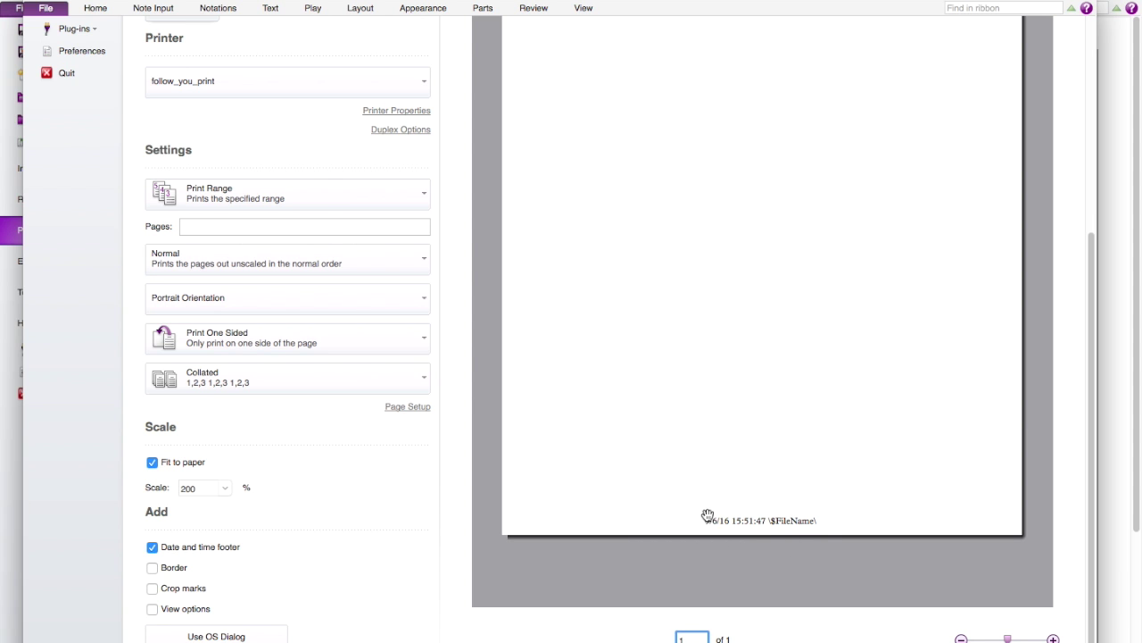
pyautogui.scroll(5, 708, 515)
pyautogui.scroll(-5, 707, 515)
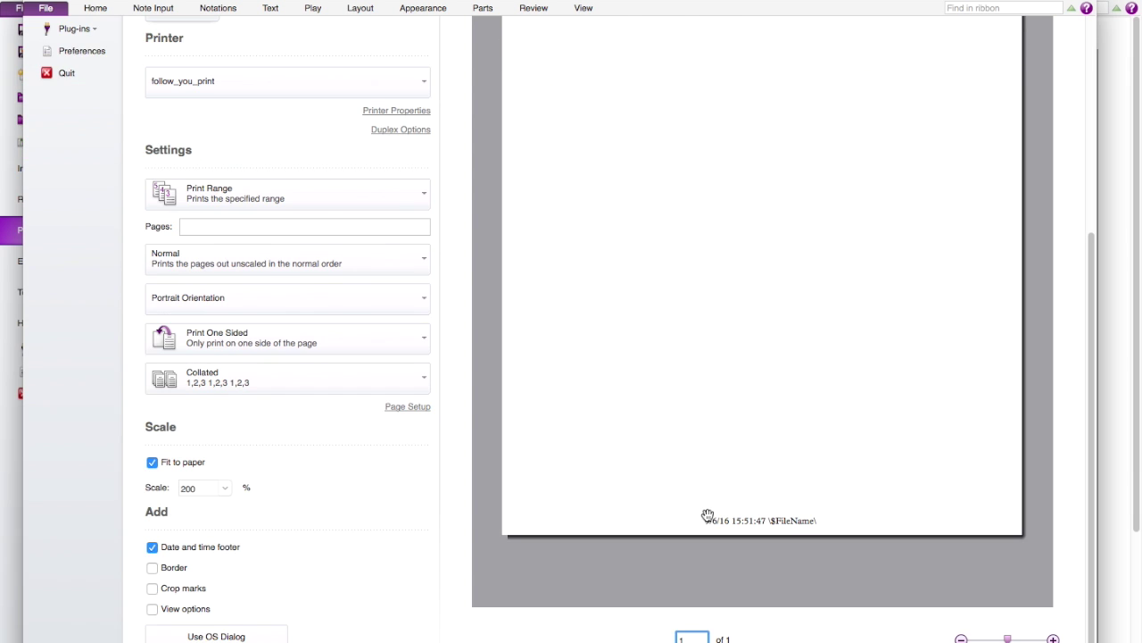
pyautogui.click(151, 546)
pyautogui.click(175, 569)
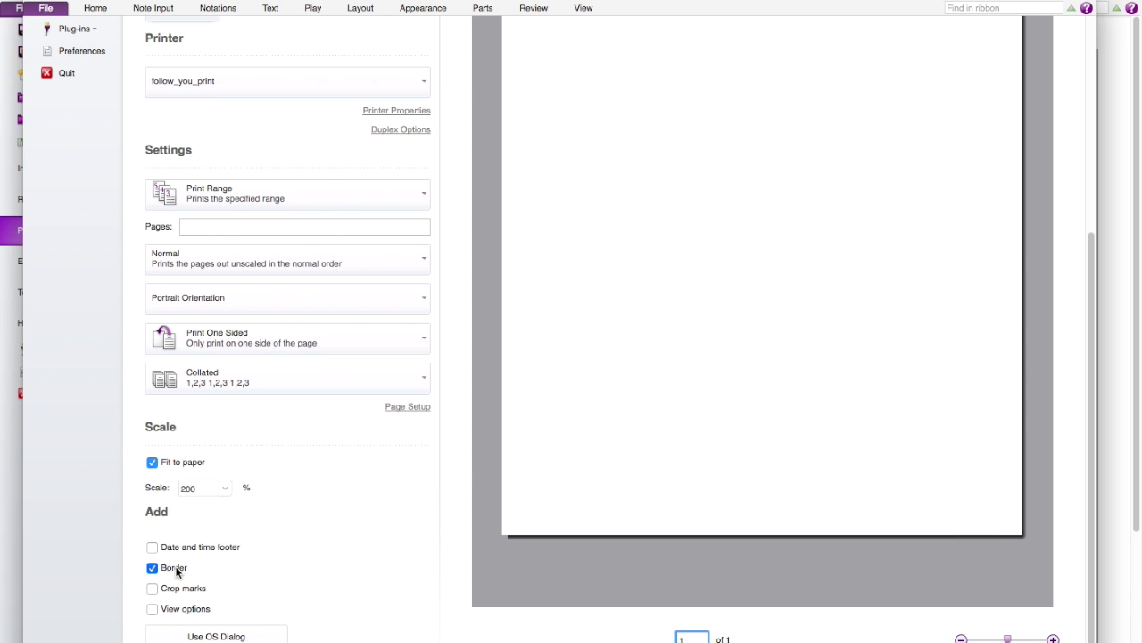
pyautogui.scroll(5, 187, 500)
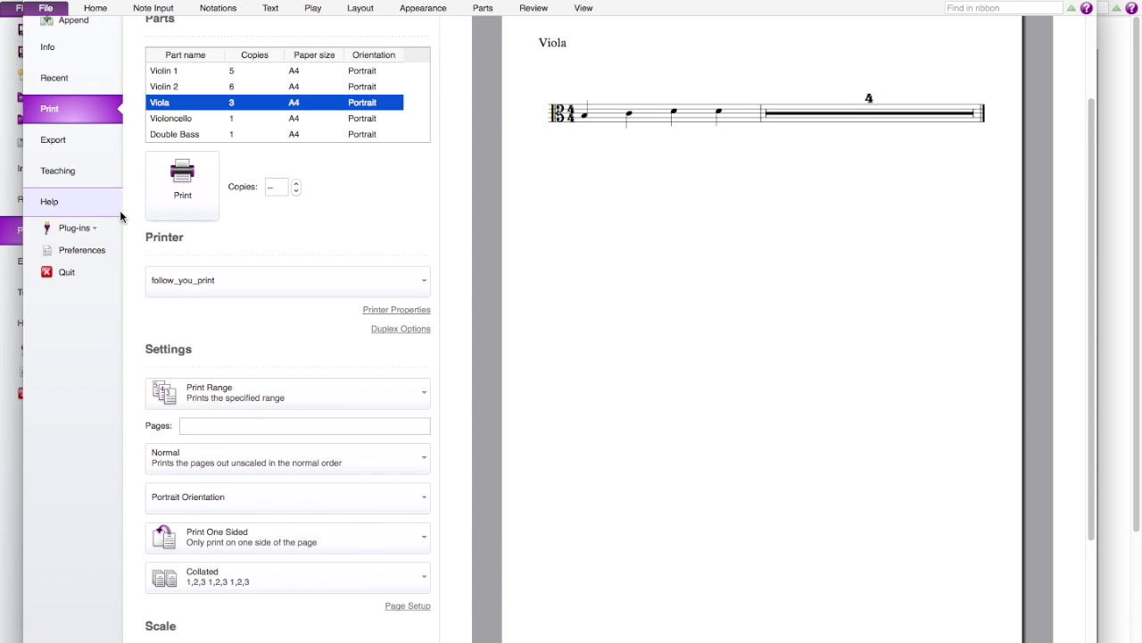
pyautogui.scroll(2, 134, 216)
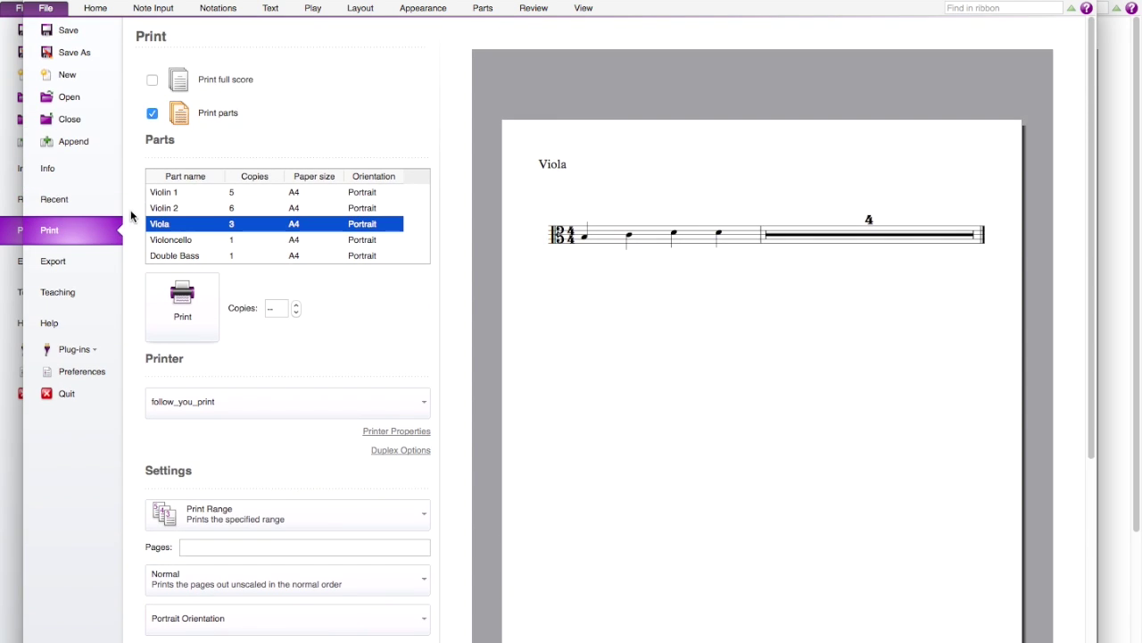
# Add the full score back to the printout, set Copies to 1, and print.
pyautogui.click(152, 82)
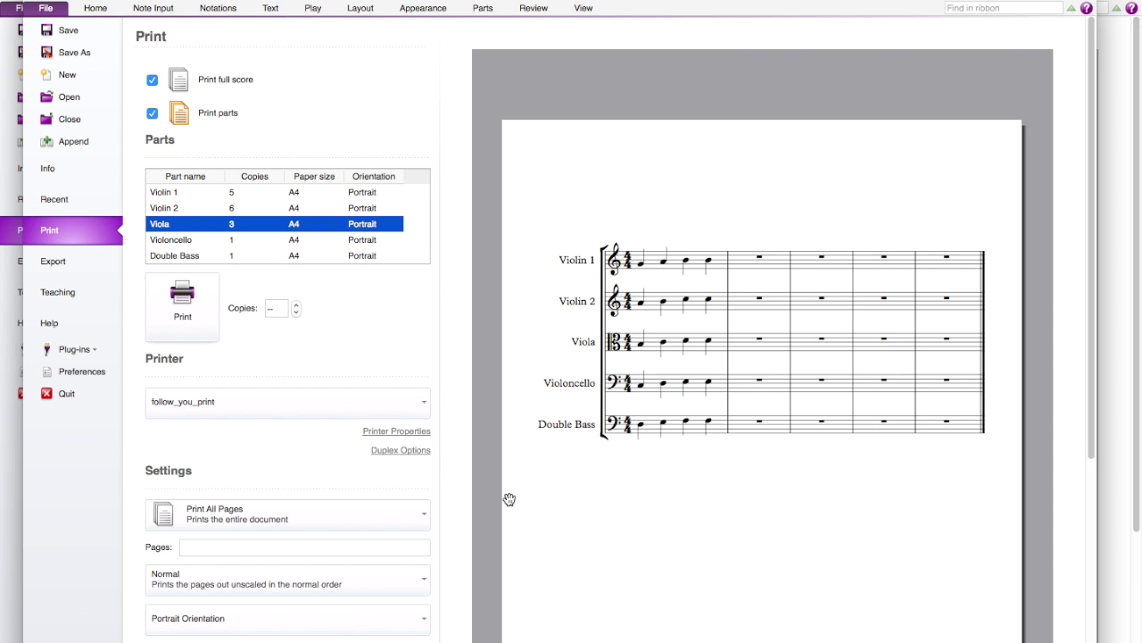
pyautogui.click(282, 308)
pyautogui.press('BackSpace')
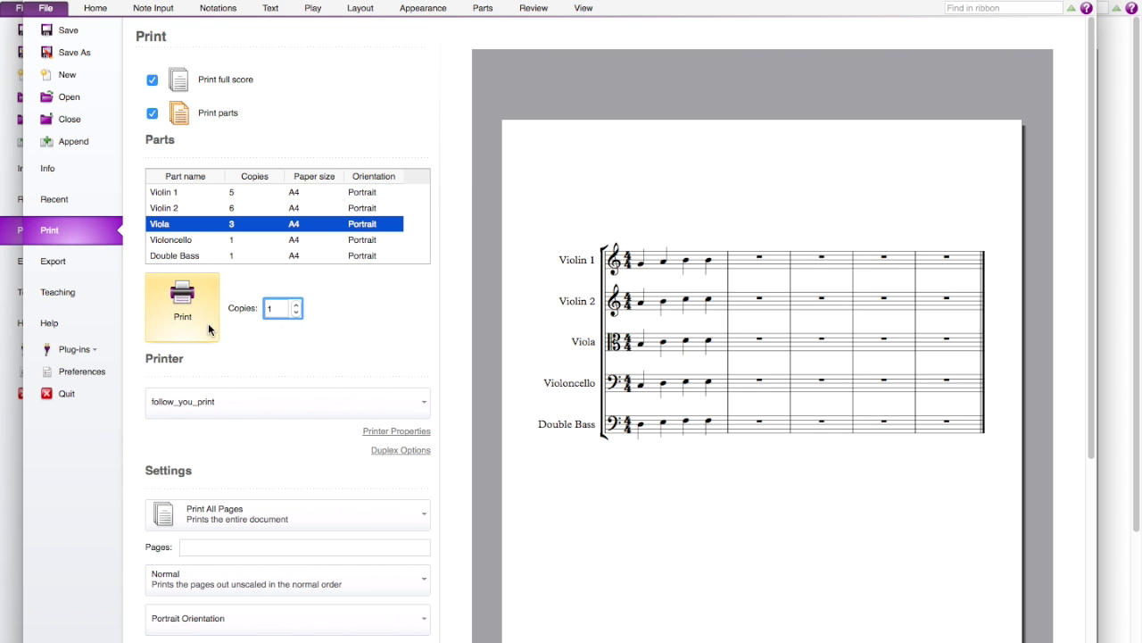
pyautogui.click(185, 320)
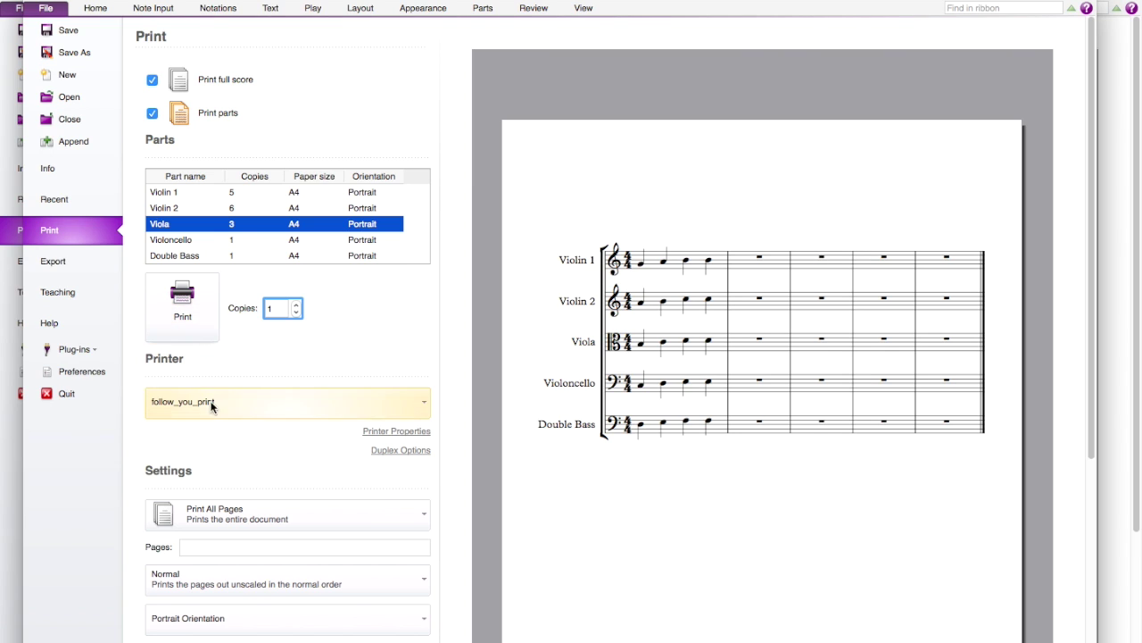
pyautogui.click(67, 258)
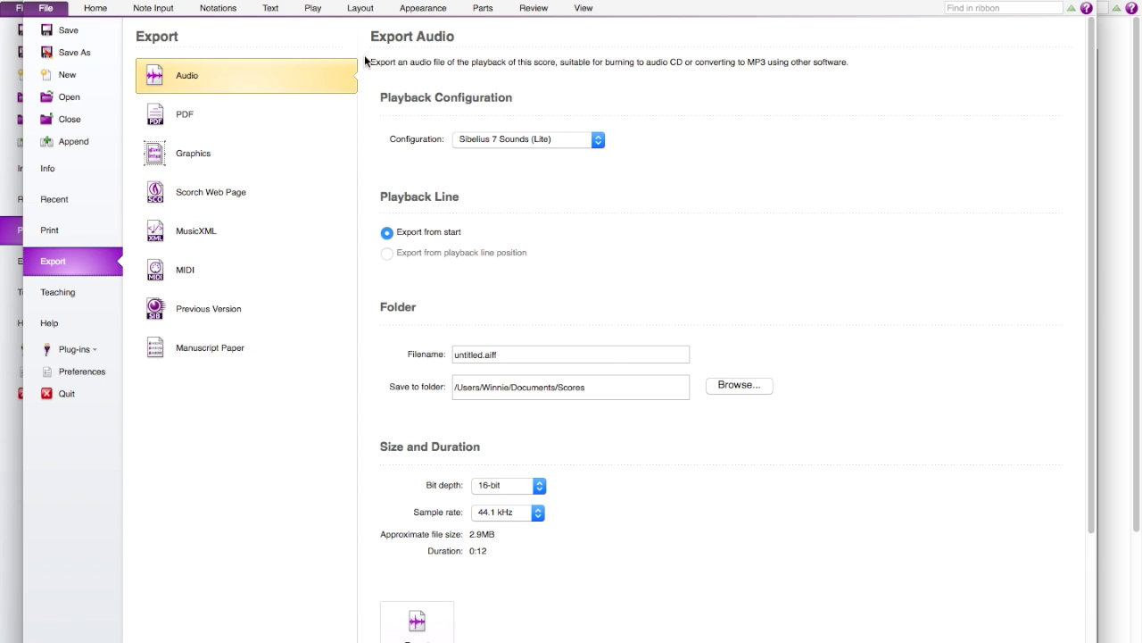
# Keep Sibelius 7 Sounds (Lite) as the audio export playback configuration.
pyautogui.click(564, 134)
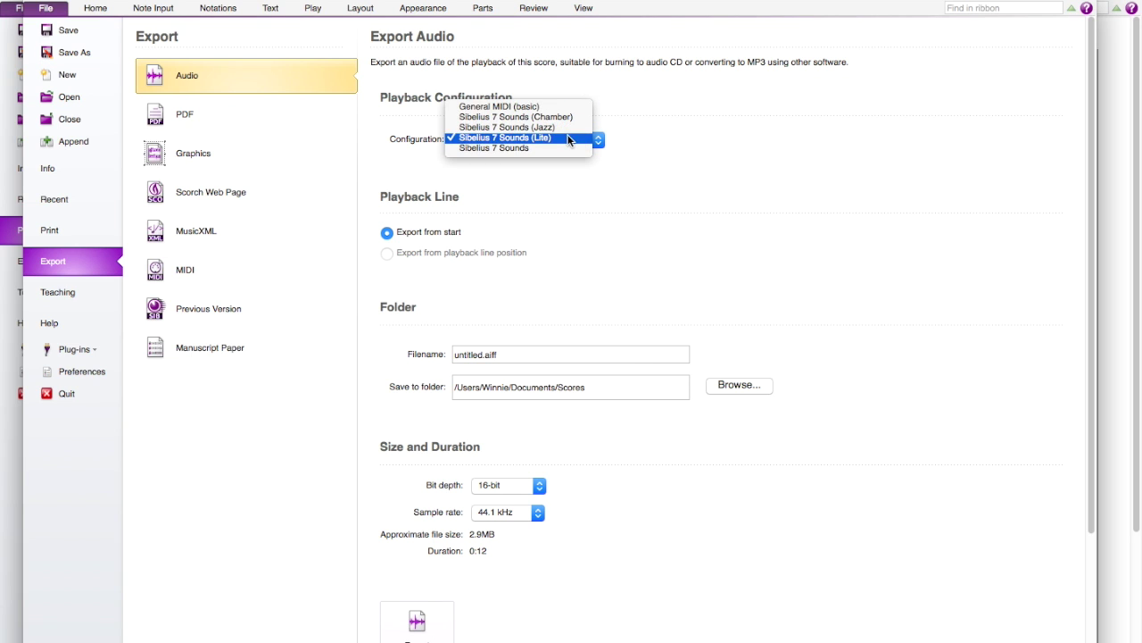
pyautogui.click(568, 138)
pyautogui.scroll(-3, 525, 163)
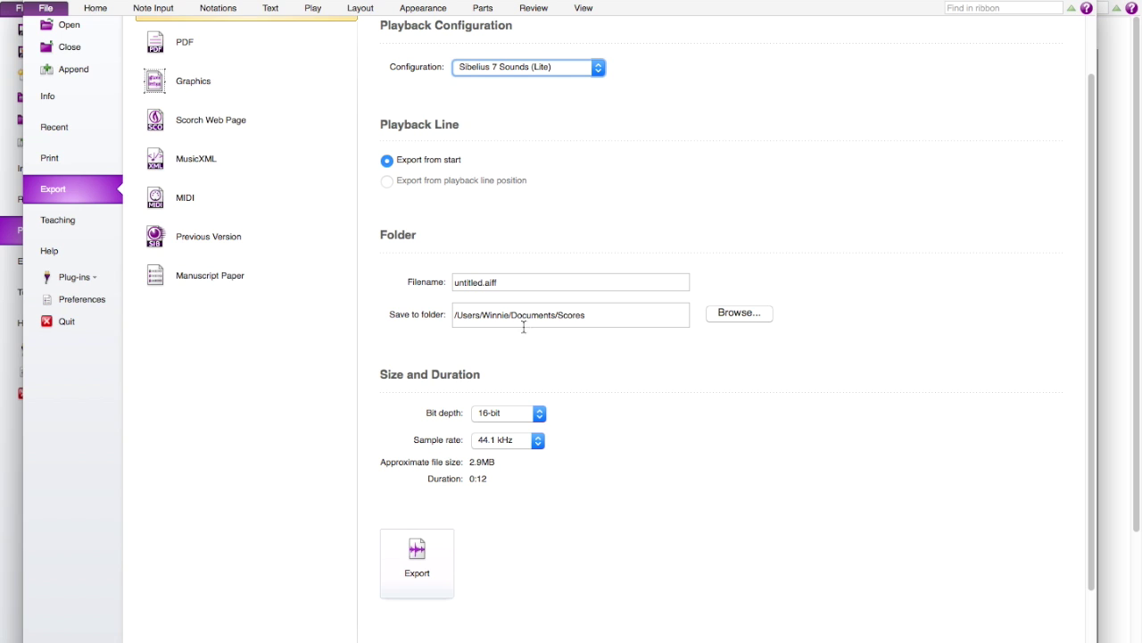
pyautogui.scroll(-1, 649, 398)
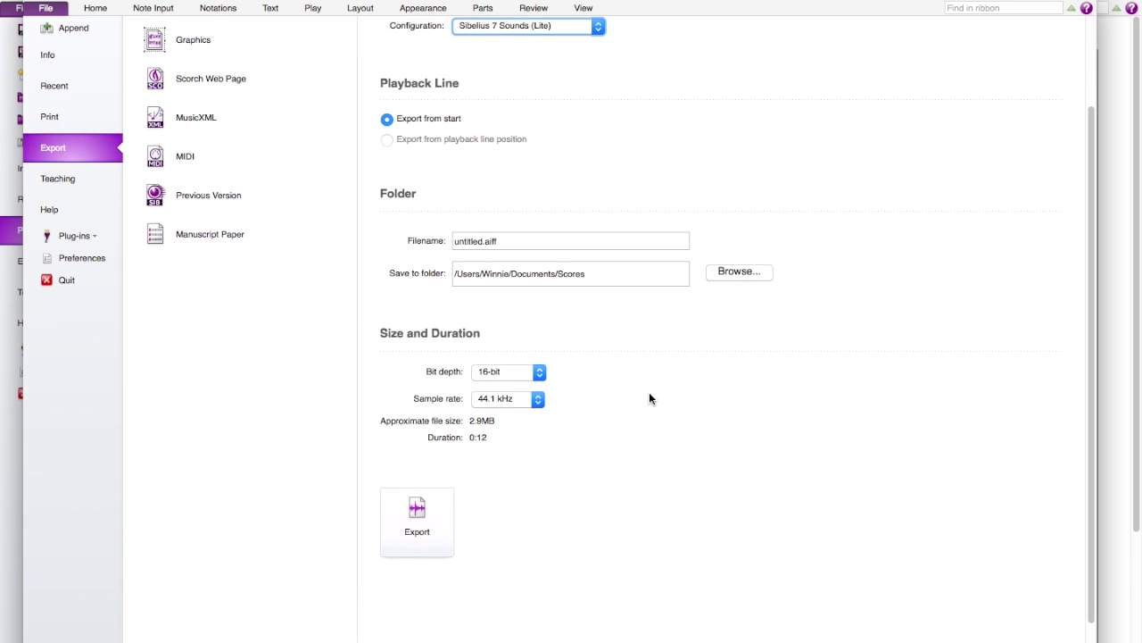
pyautogui.moveTo(521, 366); pyautogui.dragTo(507, 380)
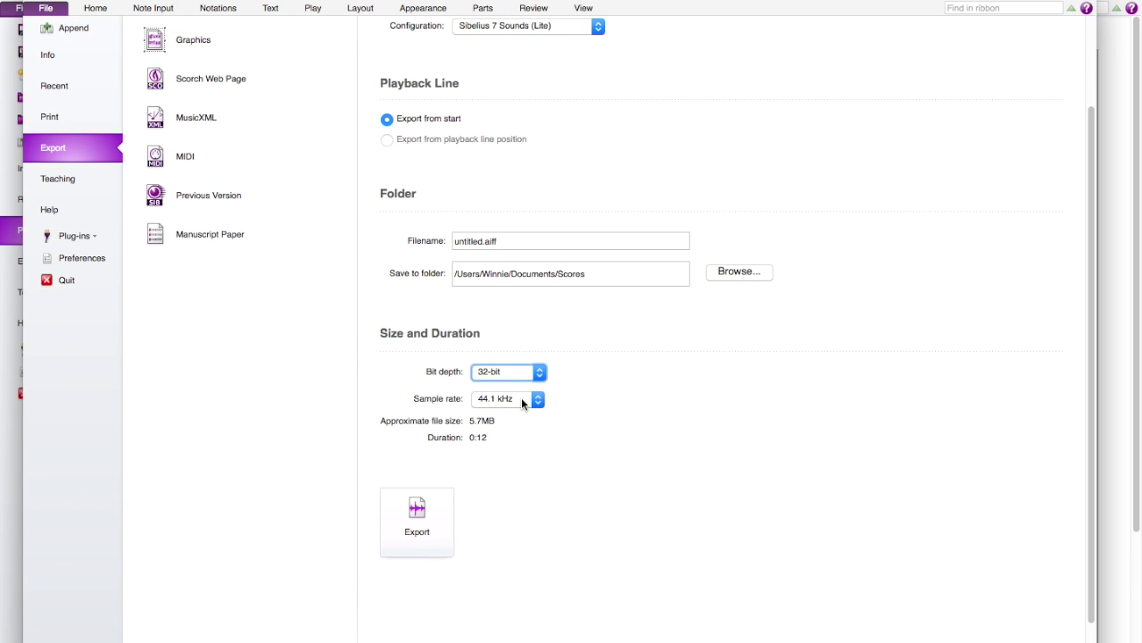
# Set the audio bit depth to 32-bit and keep the 44.1 kHz sample rate.
pyautogui.click(521, 398)
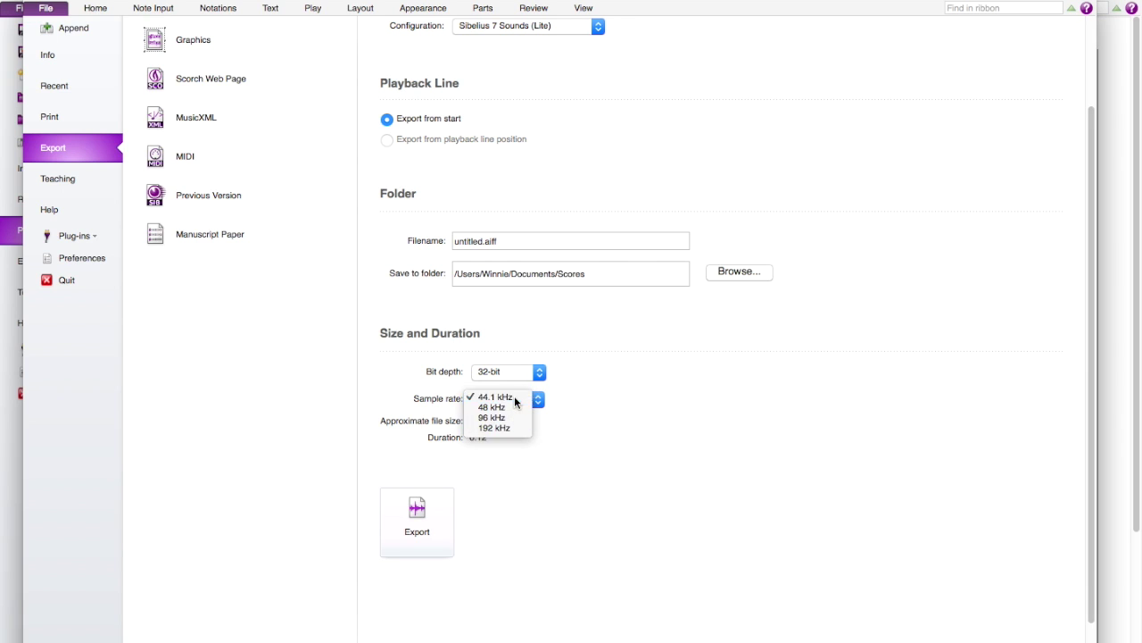
pyautogui.click(514, 397)
pyautogui.click(514, 372)
pyautogui.click(514, 370)
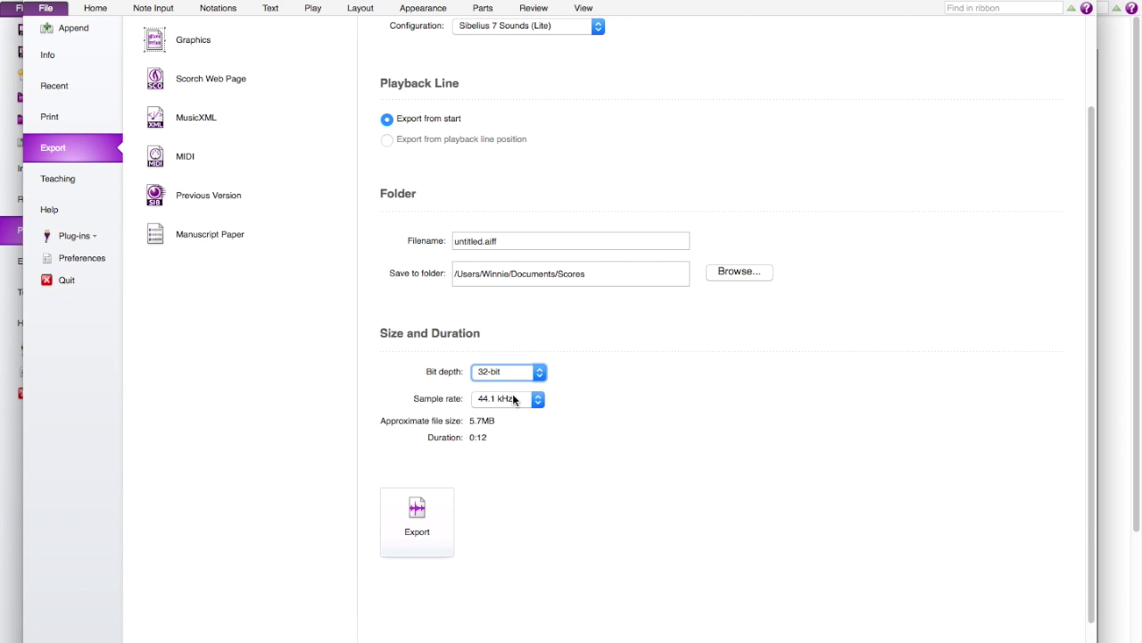
pyautogui.click(514, 398)
pyautogui.click(512, 396)
pyautogui.scroll(3, 368, 353)
pyautogui.click(228, 125)
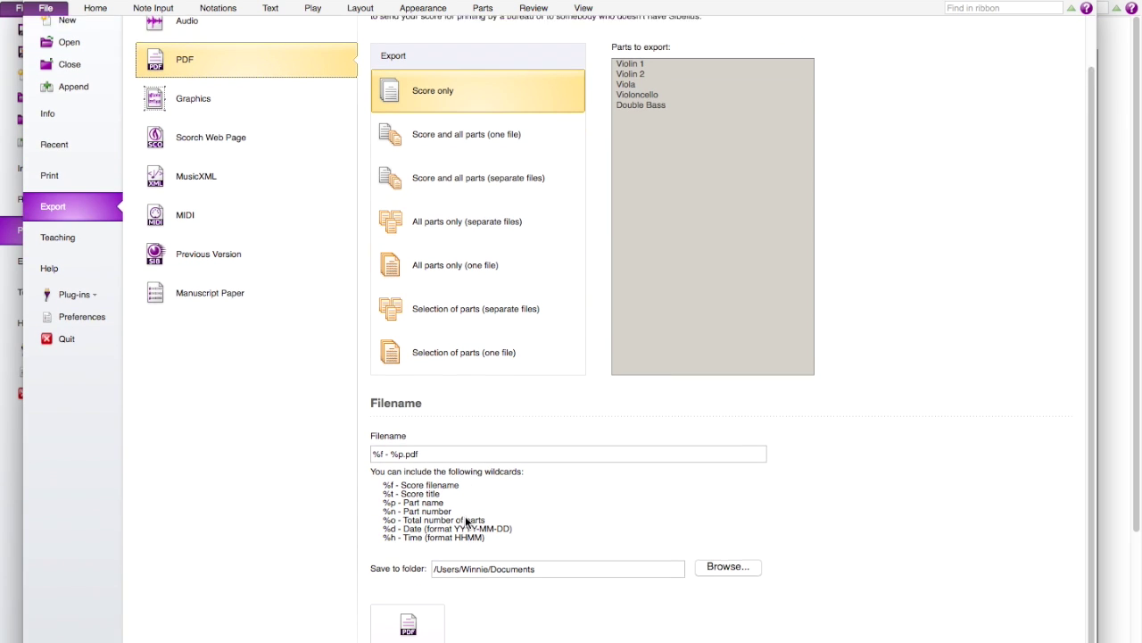
# Export a selection of parts as separate PDF files, with Double Bass as the chosen part.
pyautogui.scroll(-1, 466, 522)
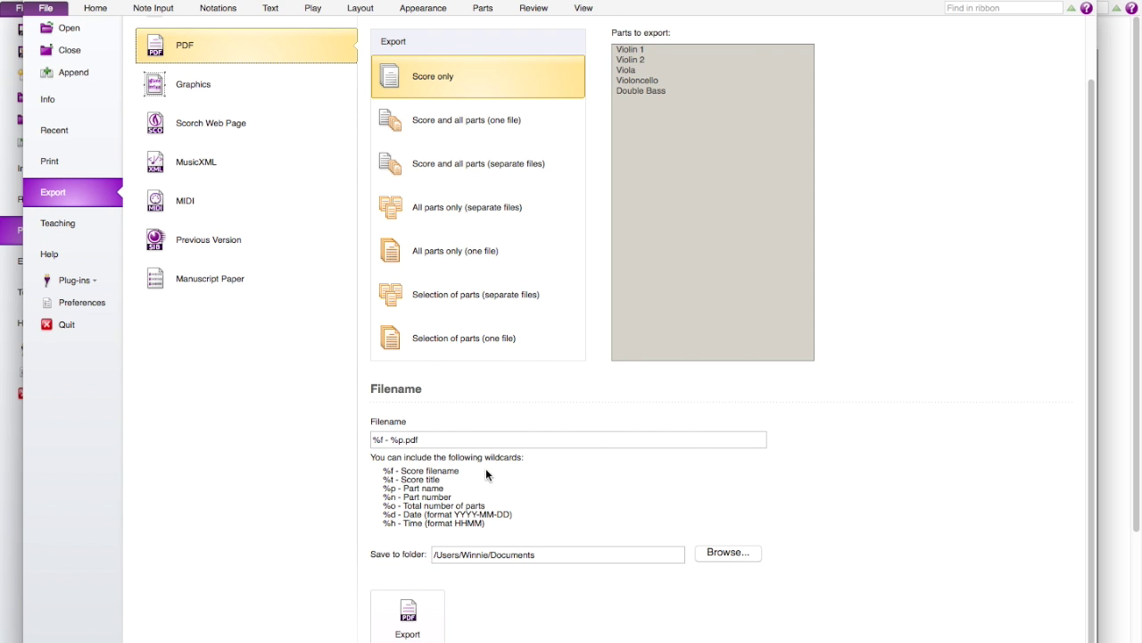
pyautogui.scroll(3, 491, 458)
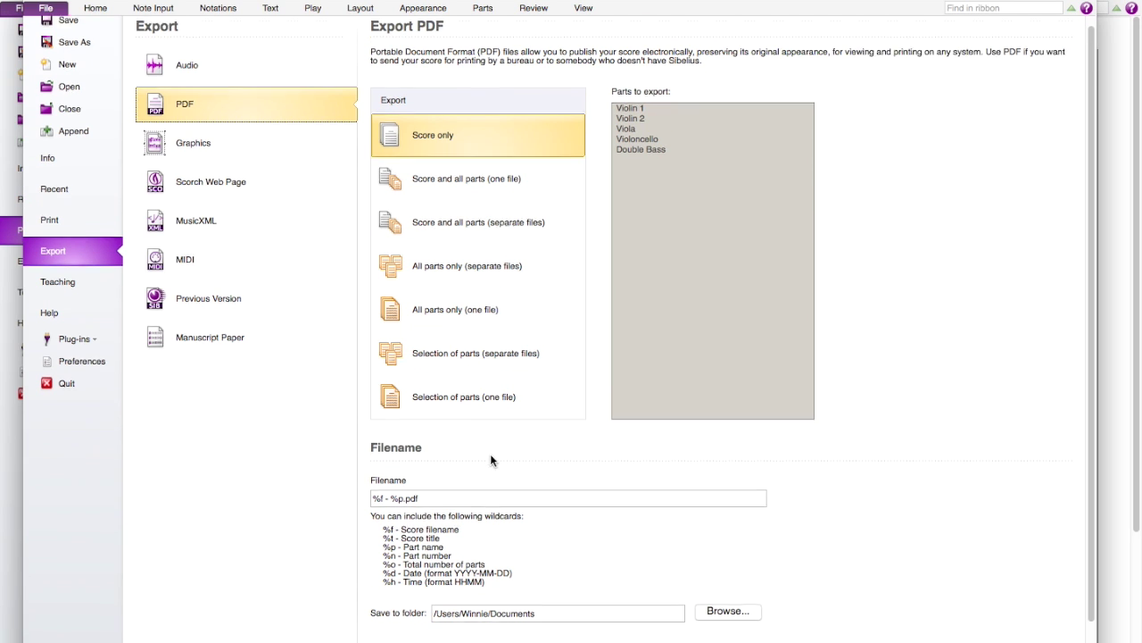
pyautogui.click(491, 185)
pyautogui.click(491, 142)
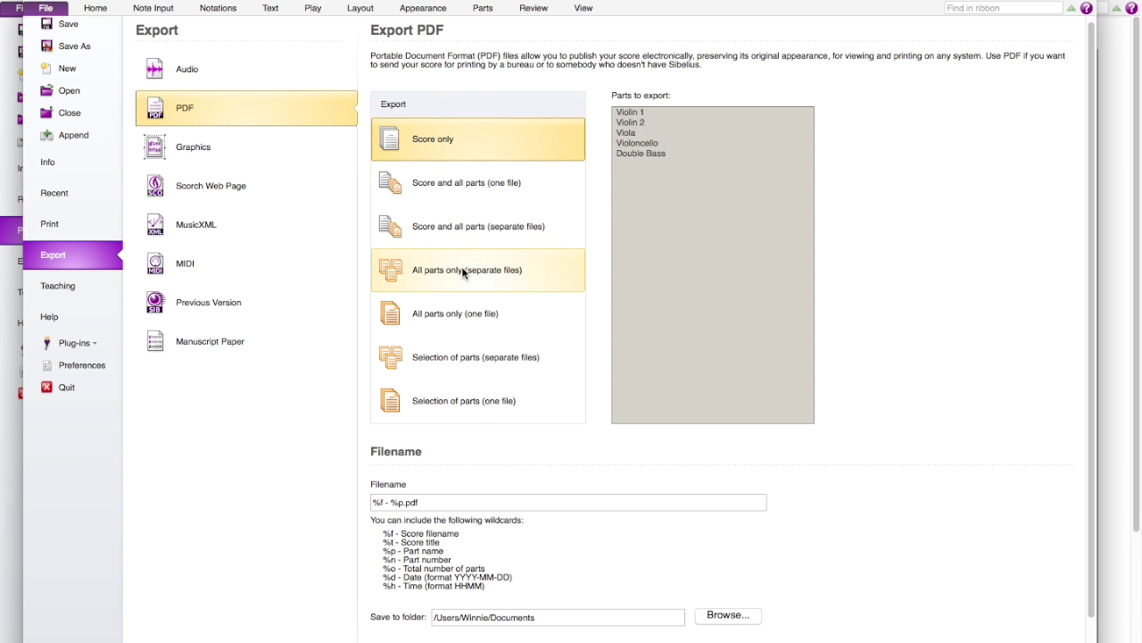
pyautogui.click(451, 374)
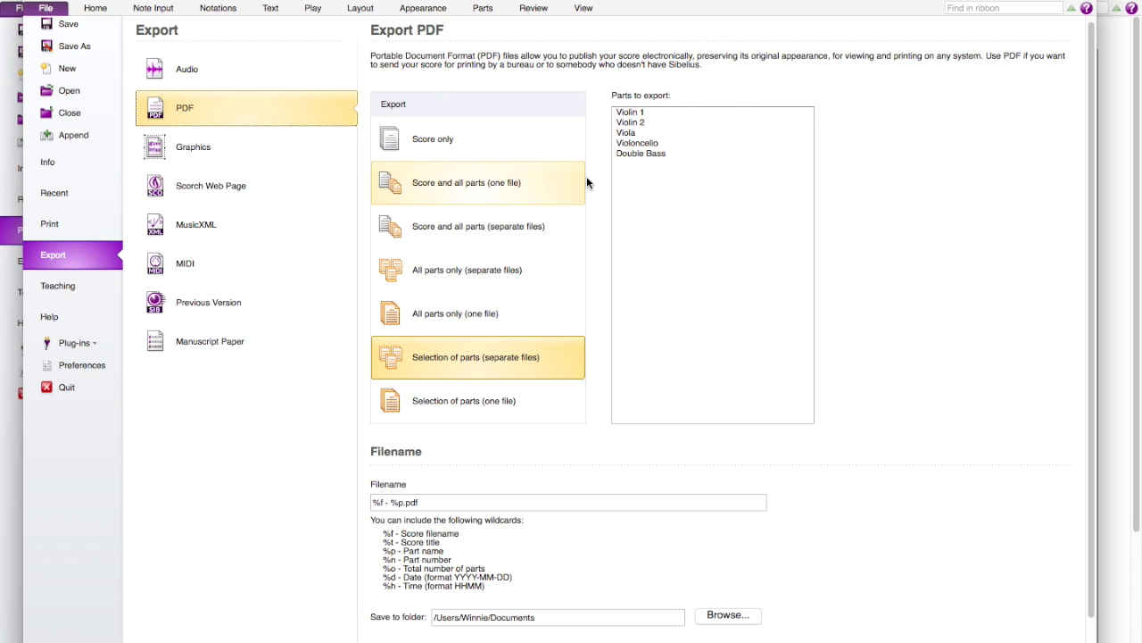
pyautogui.click(655, 145)
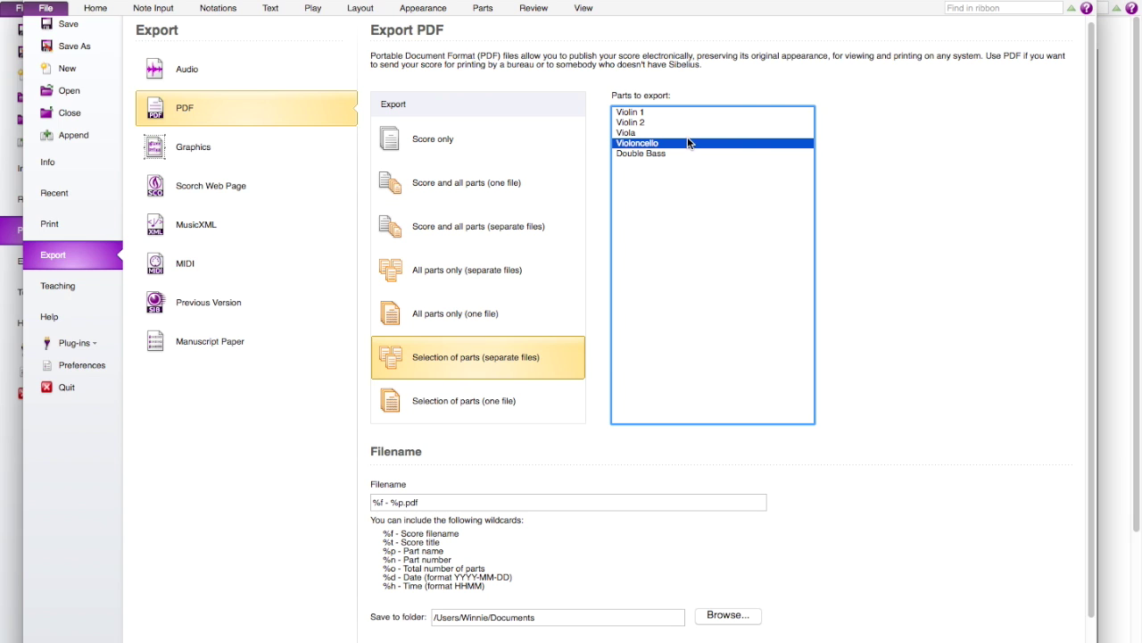
pyautogui.click(655, 154)
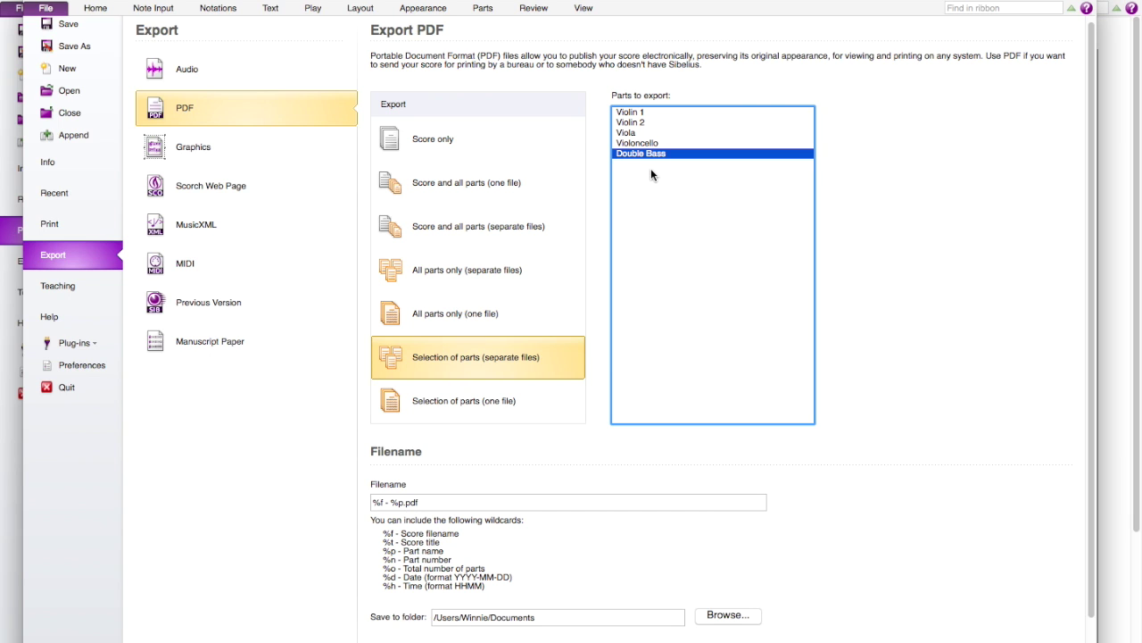
pyautogui.click(217, 150)
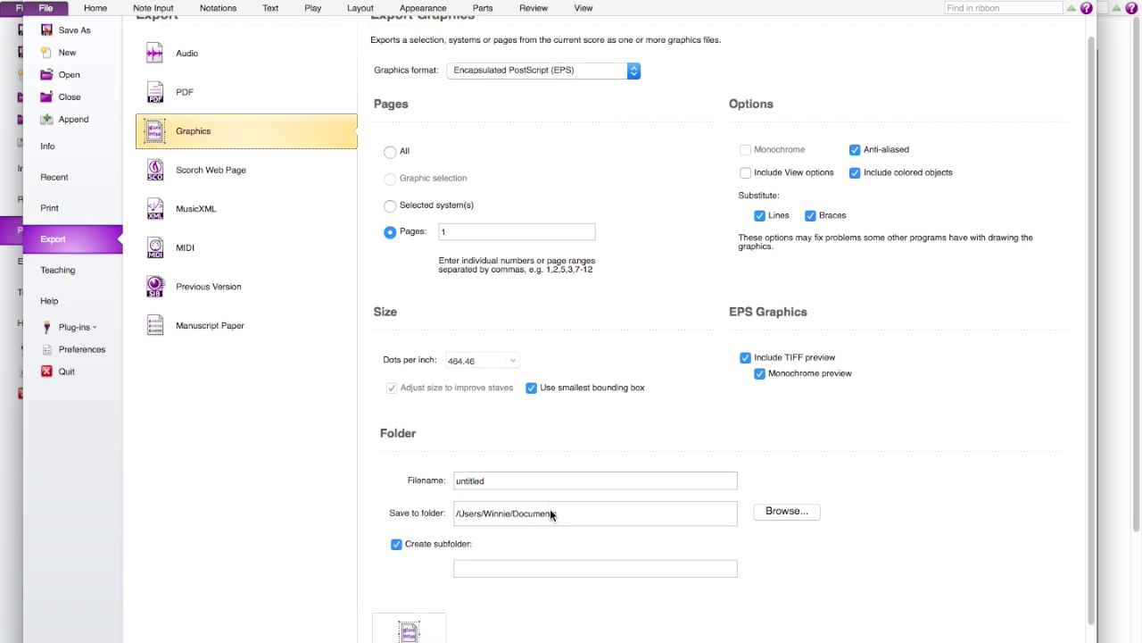
# Scroll through the Export Graphics options to review them.
pyautogui.scroll(-2, 550, 509)
pyautogui.scroll(-2, 489, 320)
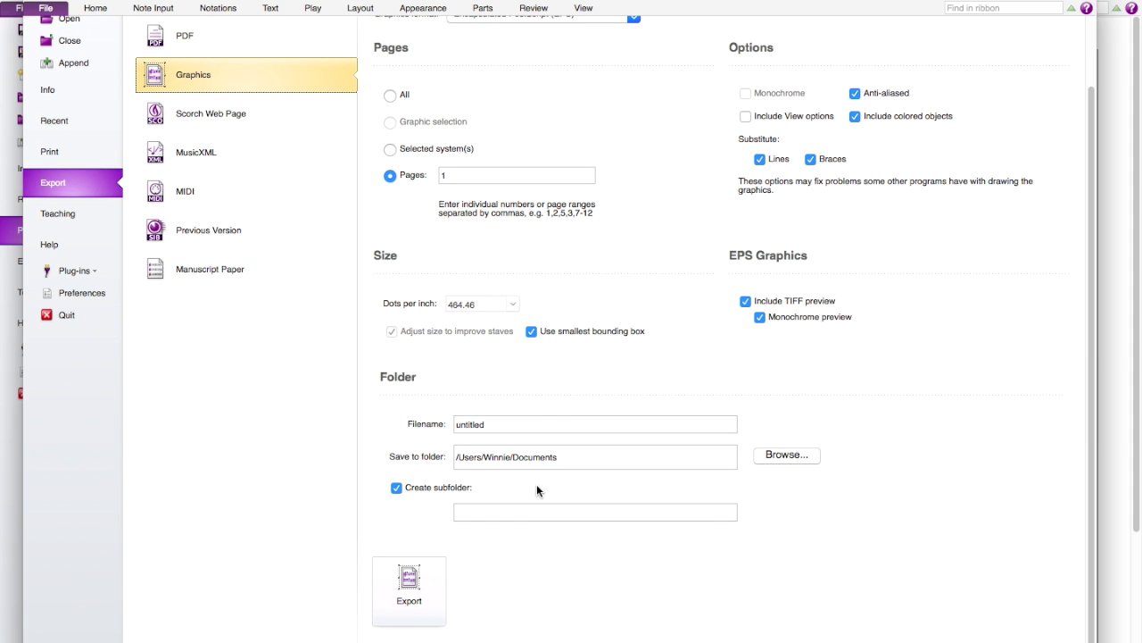
pyautogui.scroll(2, 450, 496)
# Look through the Scorch Web Page, MusicXML and MIDI export options.
pyautogui.click(192, 149)
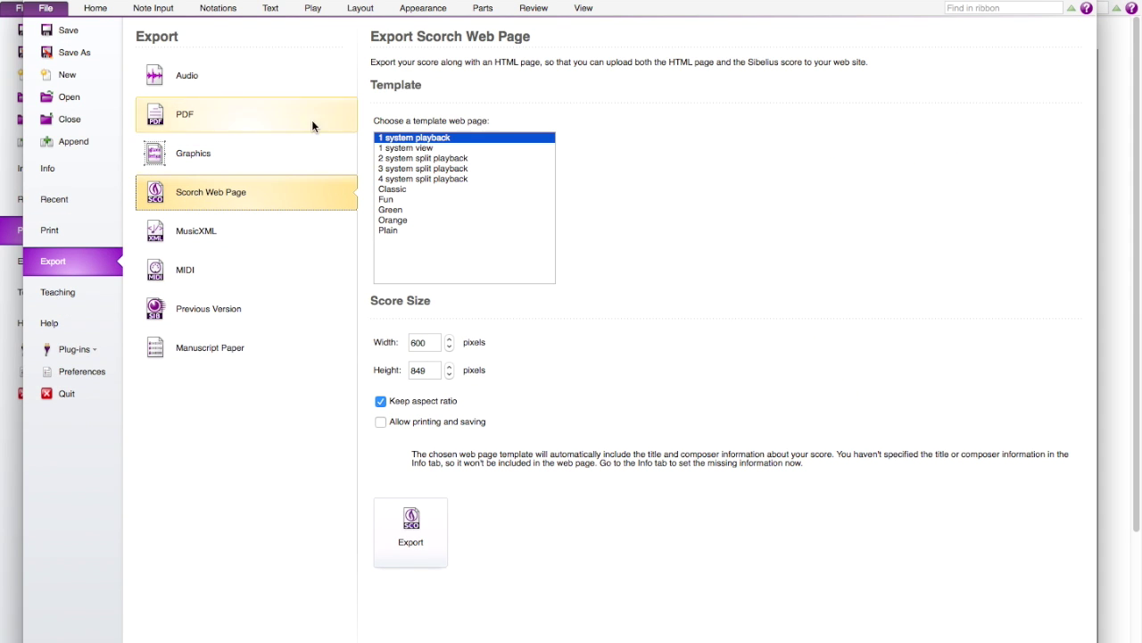
pyautogui.click(253, 232)
pyautogui.click(282, 260)
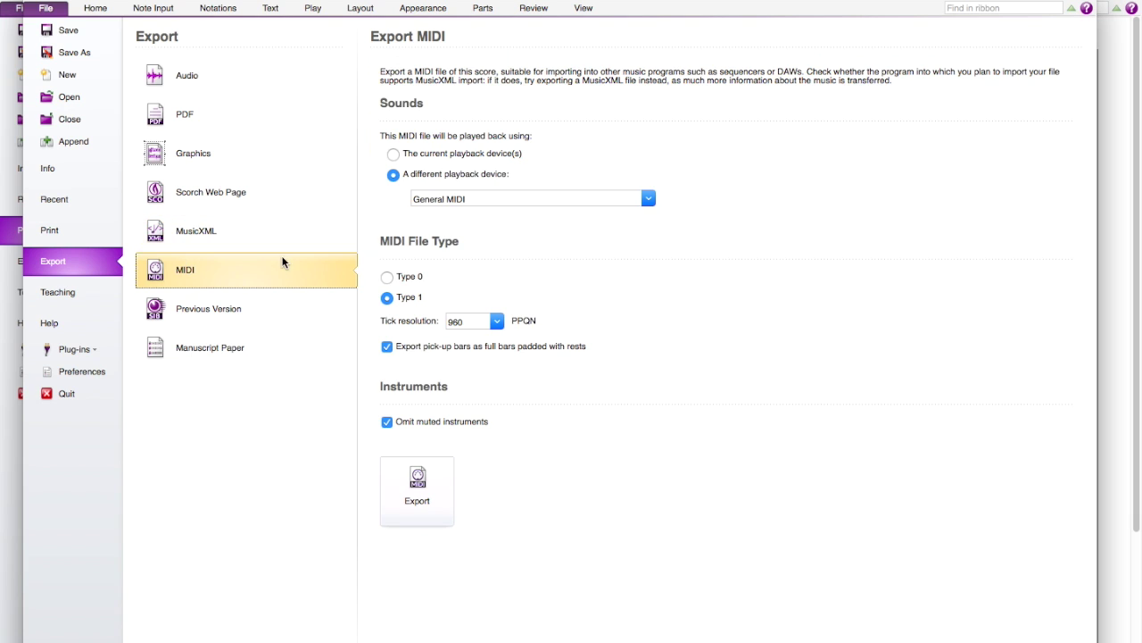
# Choose Sibelius 6 as the file type for Previous Version export.
pyautogui.click(212, 312)
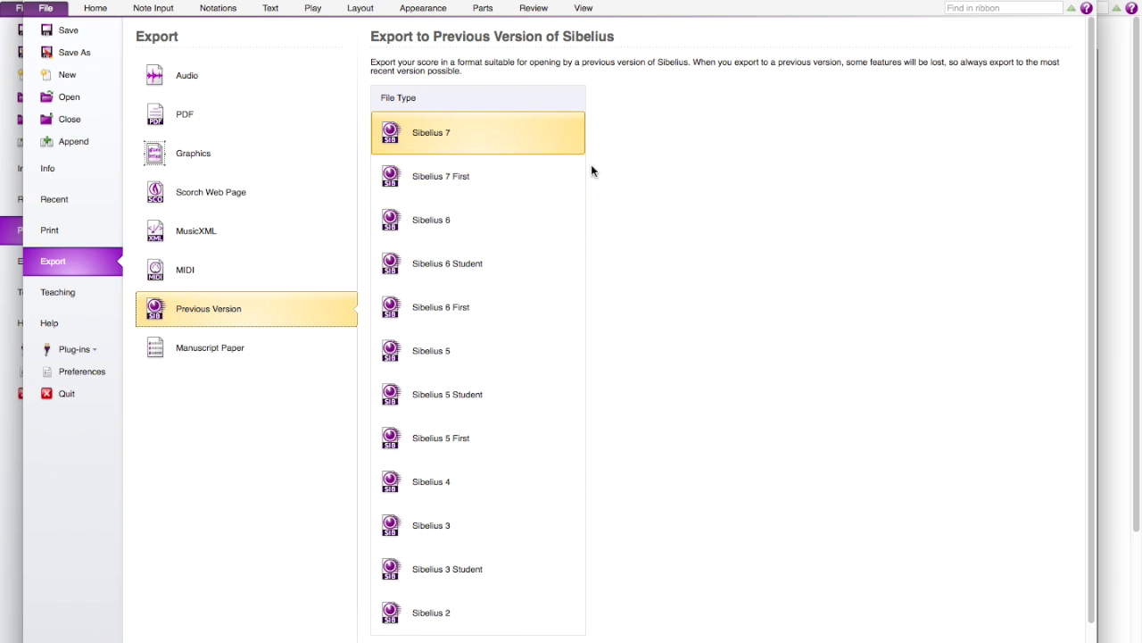
pyautogui.scroll(-1, 497, 255)
pyautogui.scroll(-1, 498, 255)
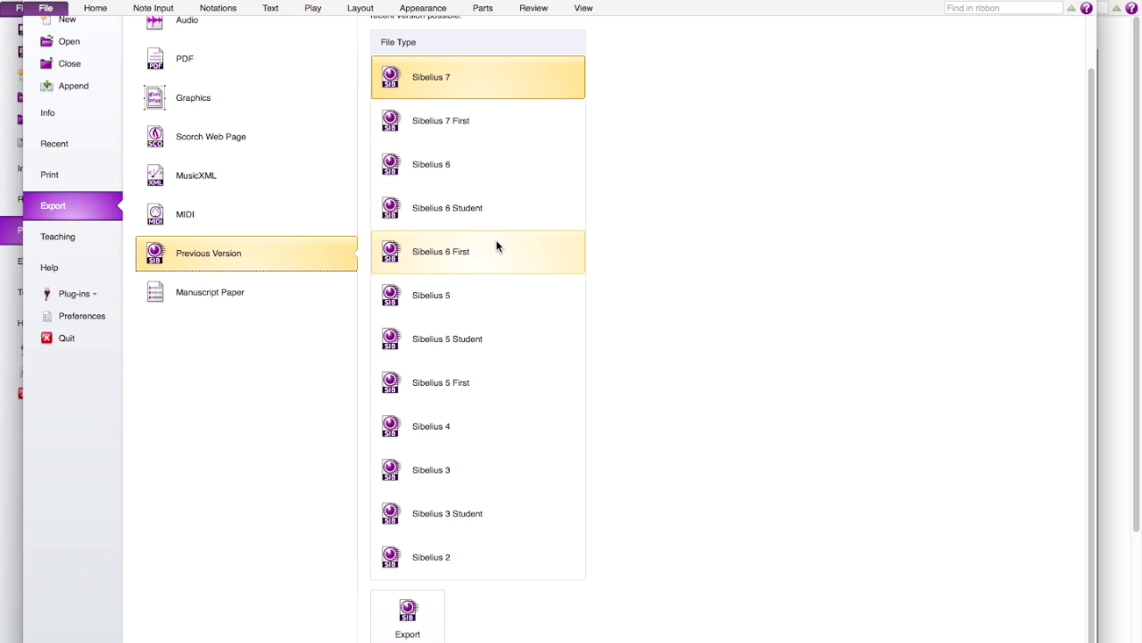
pyautogui.click(493, 183)
pyautogui.scroll(-2, 498, 453)
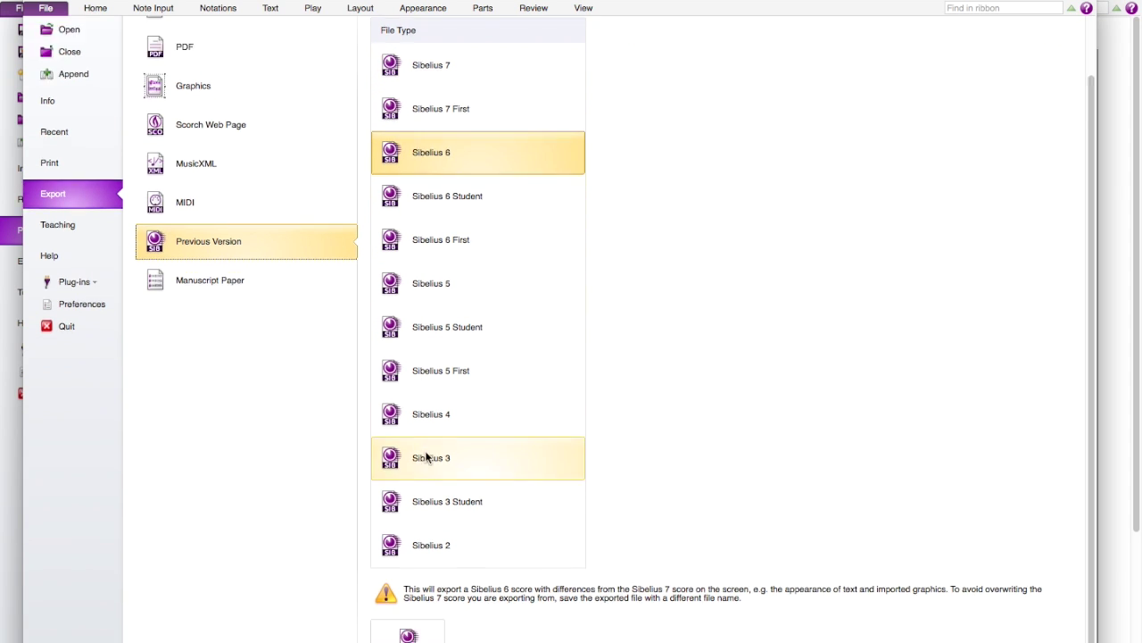
pyautogui.scroll(4, 490, 392)
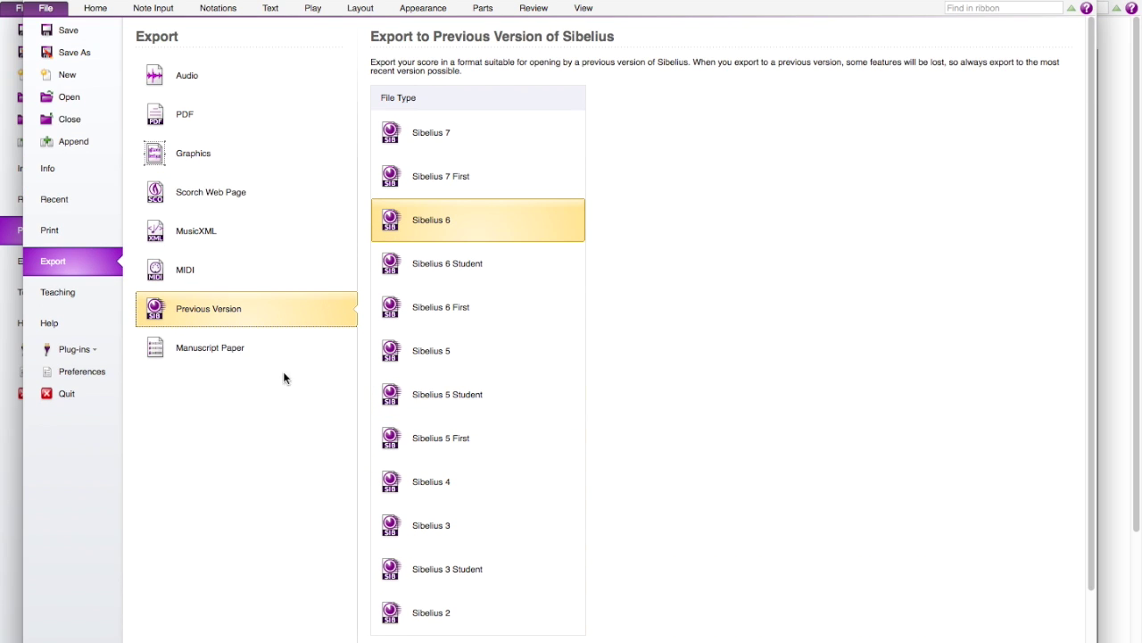
pyautogui.click(234, 348)
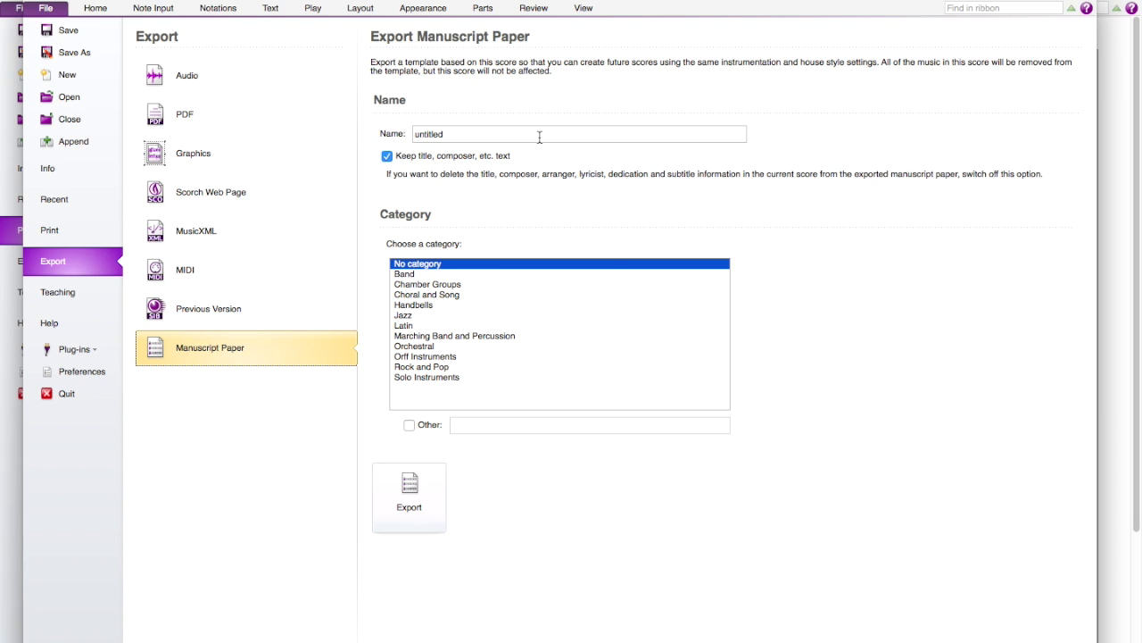
pyautogui.click(387, 156)
pyautogui.click(387, 156)
pyautogui.doubleClick(456, 130)
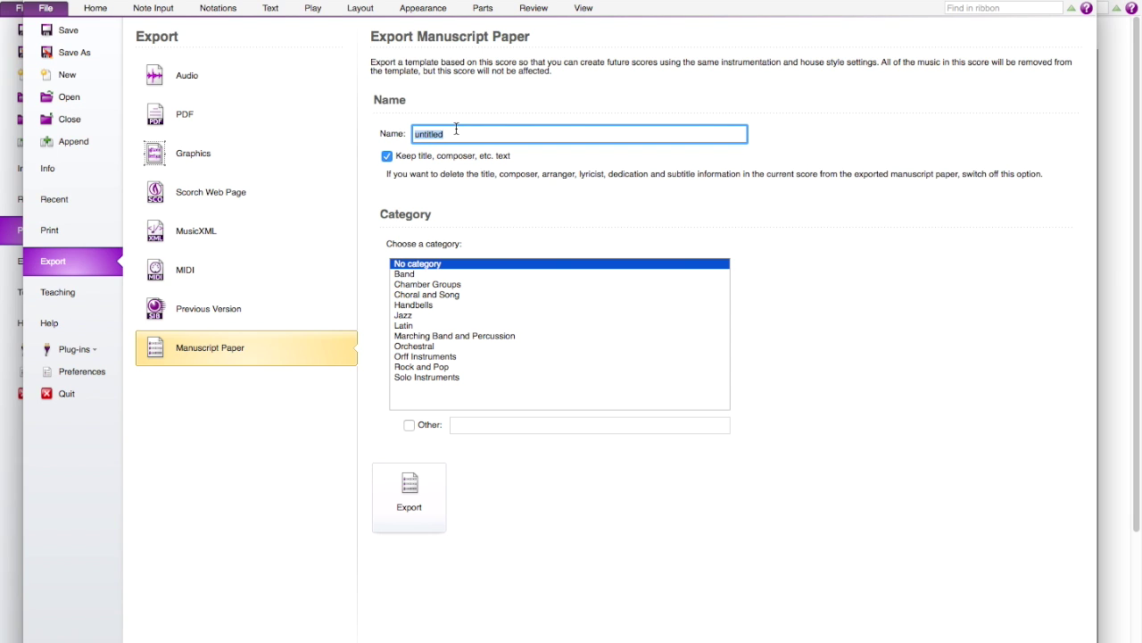